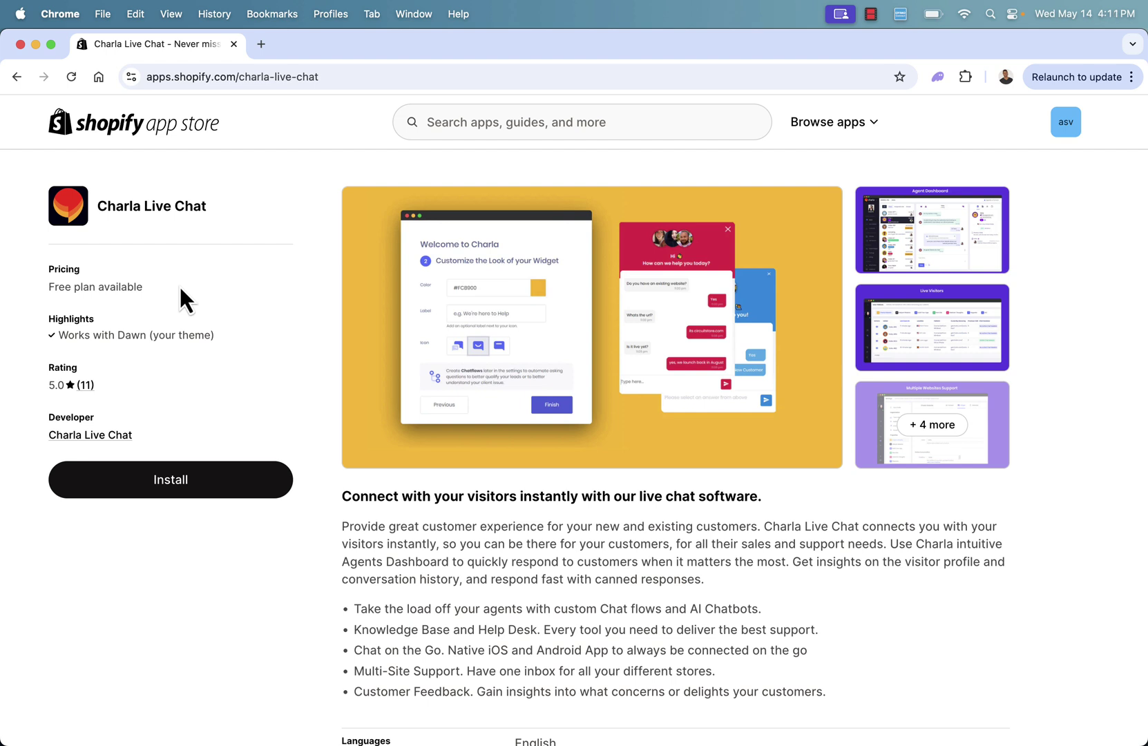
- Browse the Charla screenshots from Agent Dashboard through Charla Live Widget in Action, then close the gallery
{"action": "left_click", "coordinate": [481, 388]}
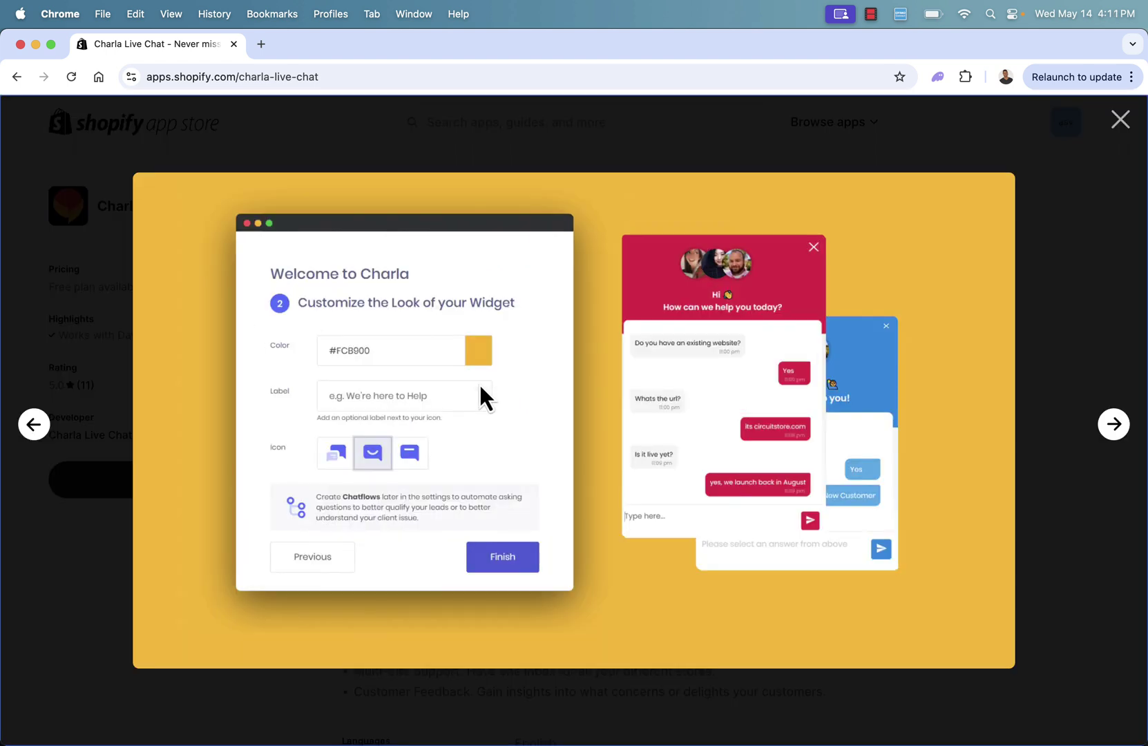
{"action": "left_click", "coordinate": [1122, 433]}
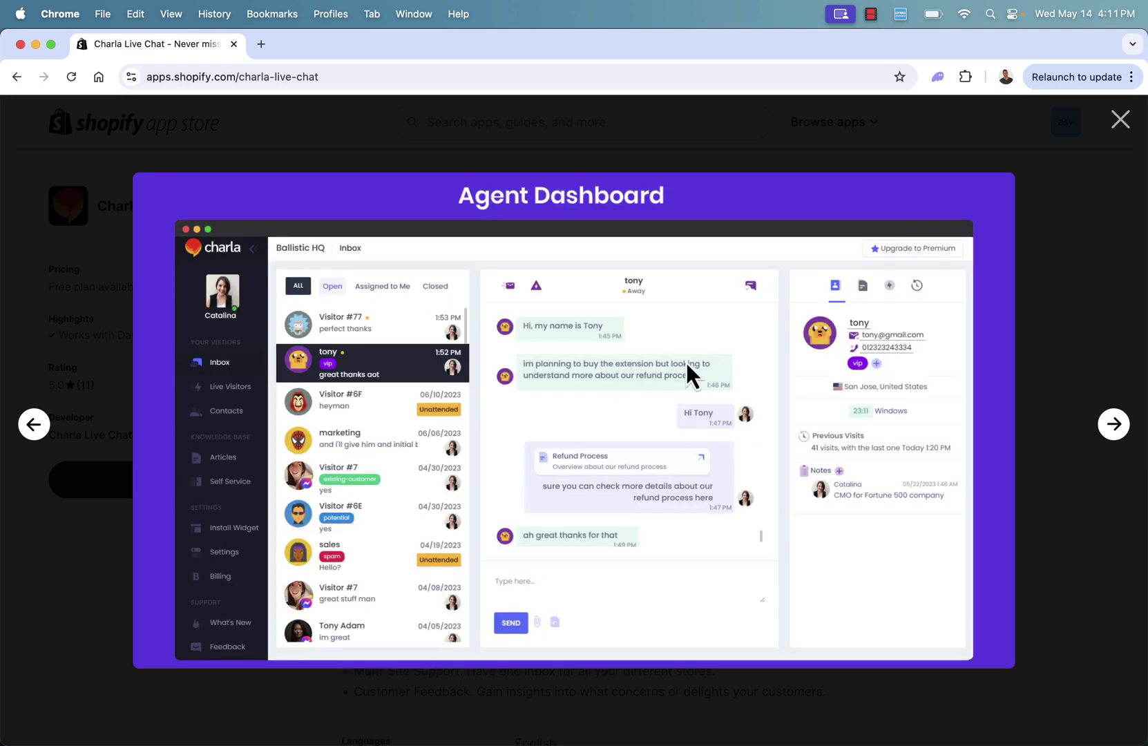
{"action": "left_click", "coordinate": [1116, 433]}
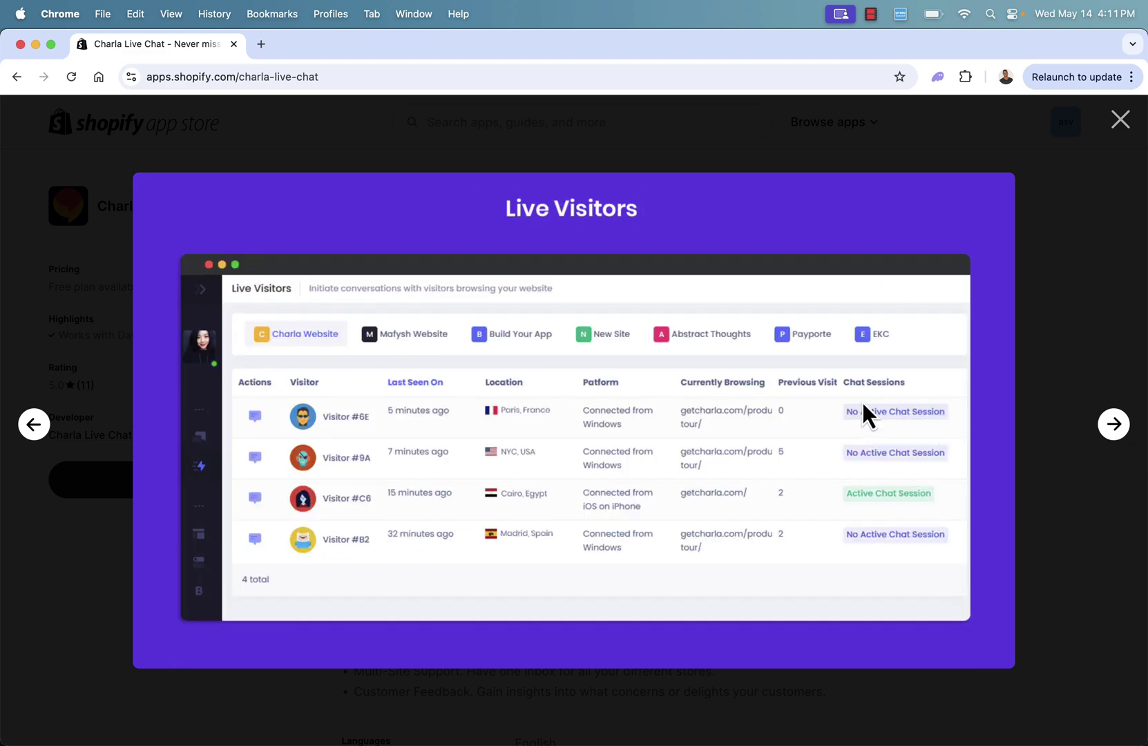
{"action": "left_click", "coordinate": [1122, 432]}
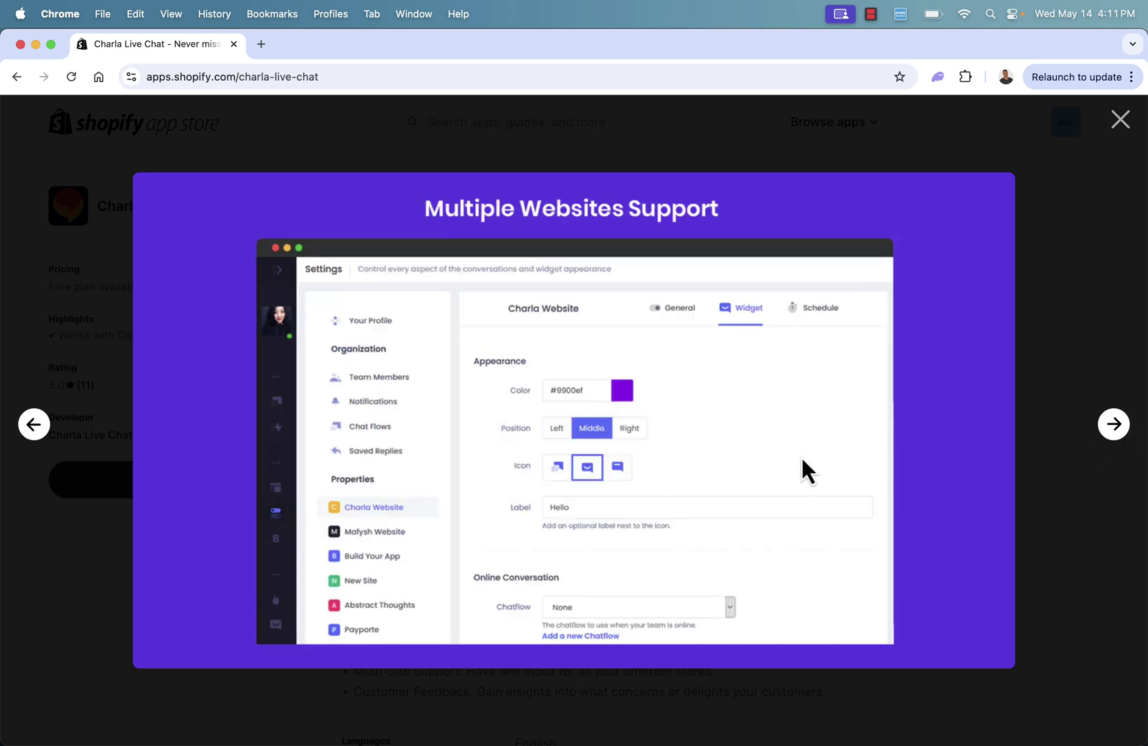
{"action": "left_click", "coordinate": [1122, 431]}
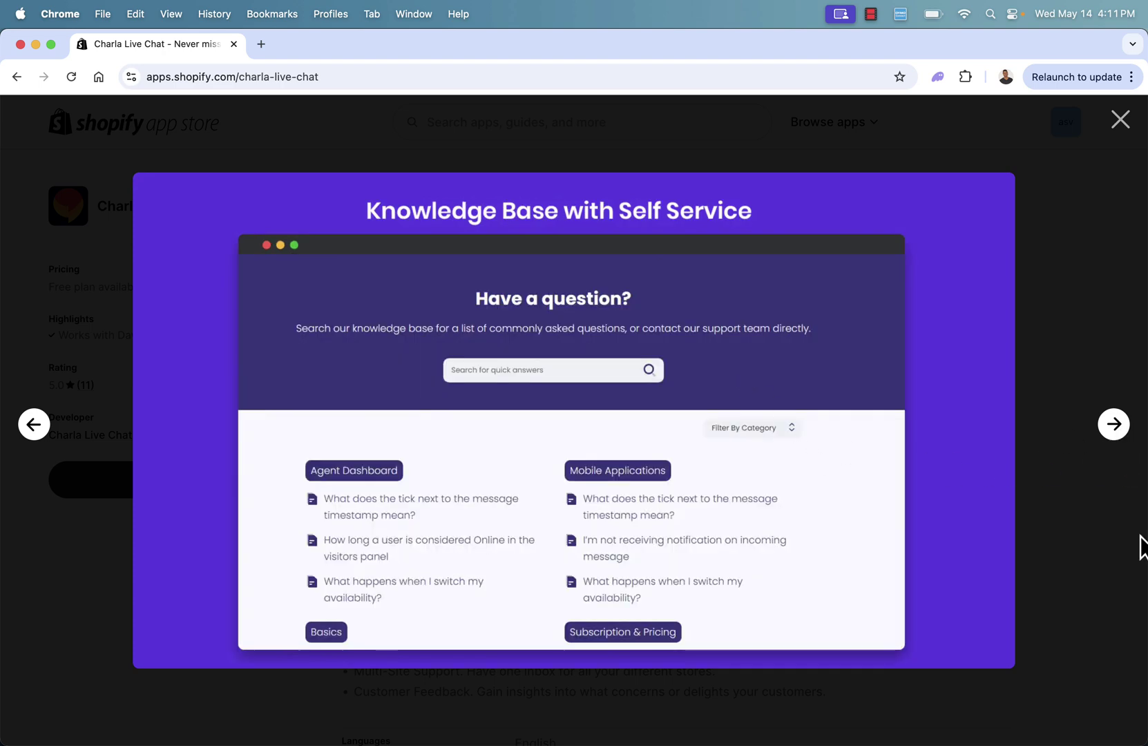
{"action": "left_click", "coordinate": [1113, 427]}
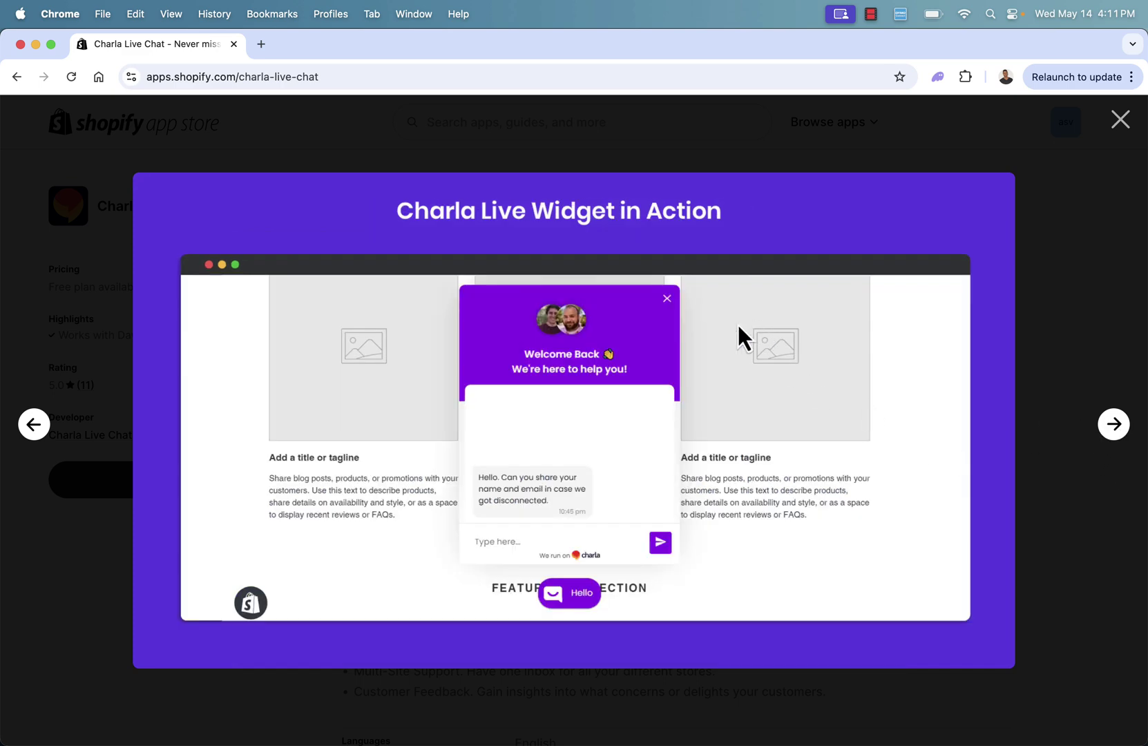
{"action": "left_click", "coordinate": [1120, 121]}
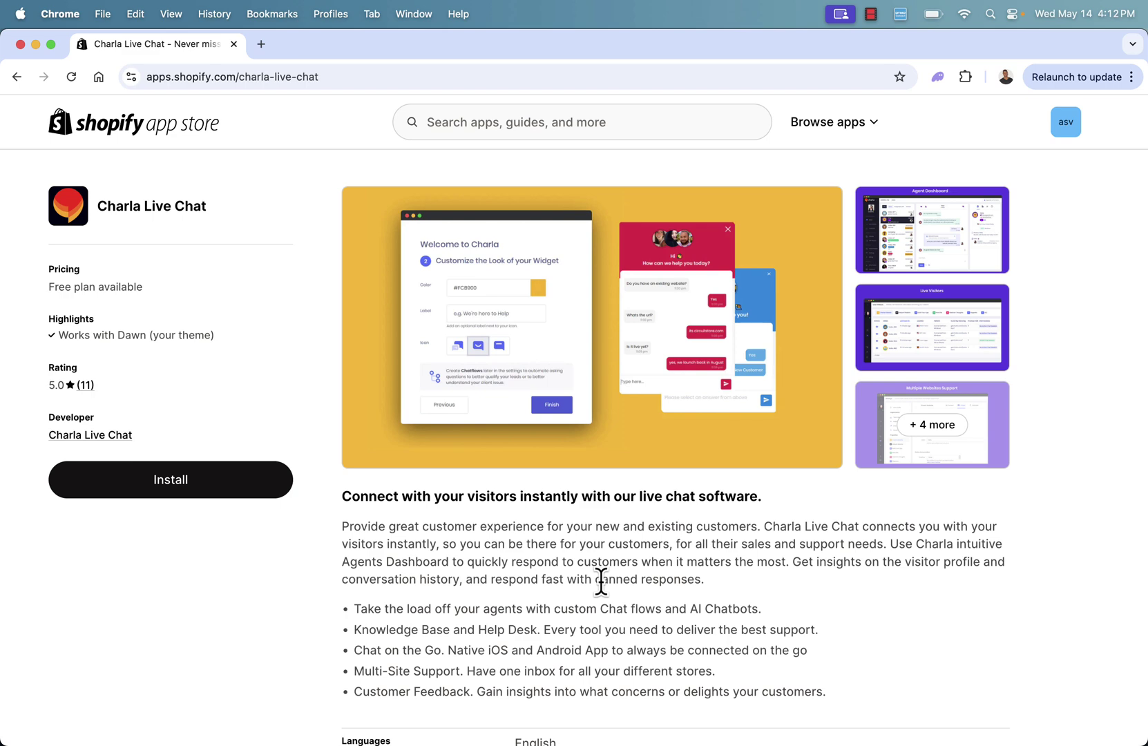
- Reopen the gallery at Live Visitors and browse through to the mobile app screenshot before closing
{"action": "scroll", "coordinate": [546, 594], "scroll_direction": "down", "scroll_amount": 3}
{"action": "scroll", "coordinate": [546, 594], "scroll_direction": "up", "scroll_amount": 4}
{"action": "left_click", "coordinate": [917, 336]}
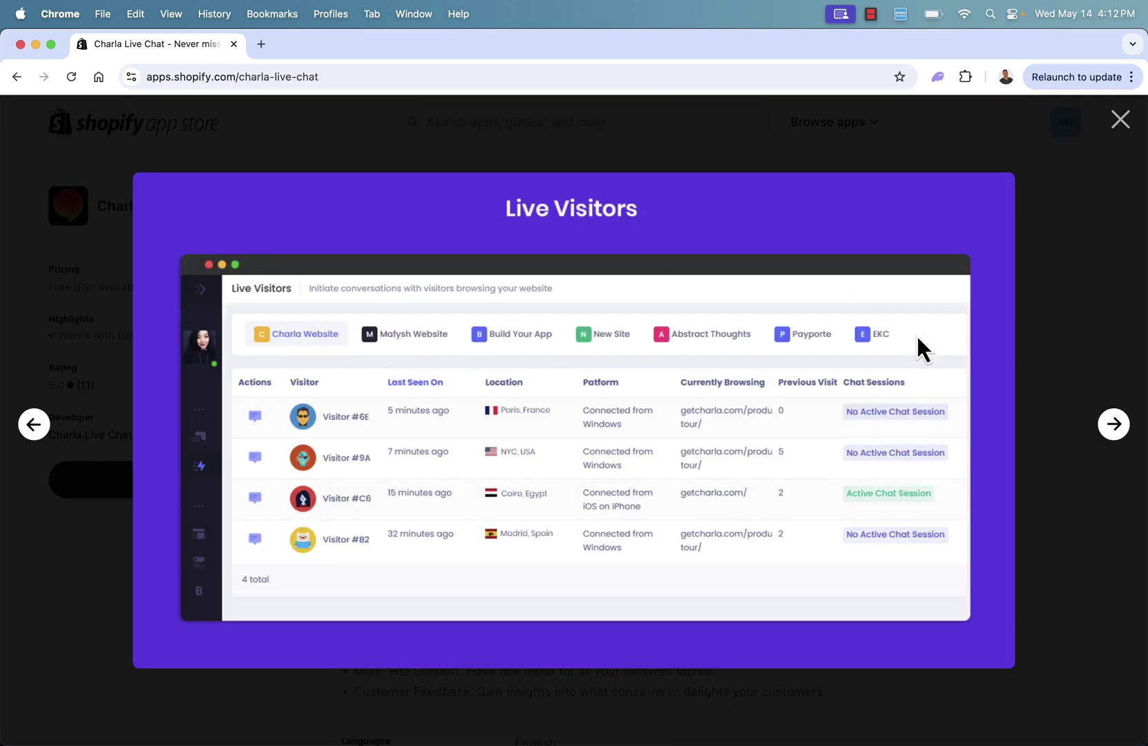
{"action": "left_click", "coordinate": [1112, 434]}
{"action": "left_click", "coordinate": [1112, 435]}
{"action": "left_click", "coordinate": [1109, 435]}
{"action": "left_click", "coordinate": [1109, 435]}
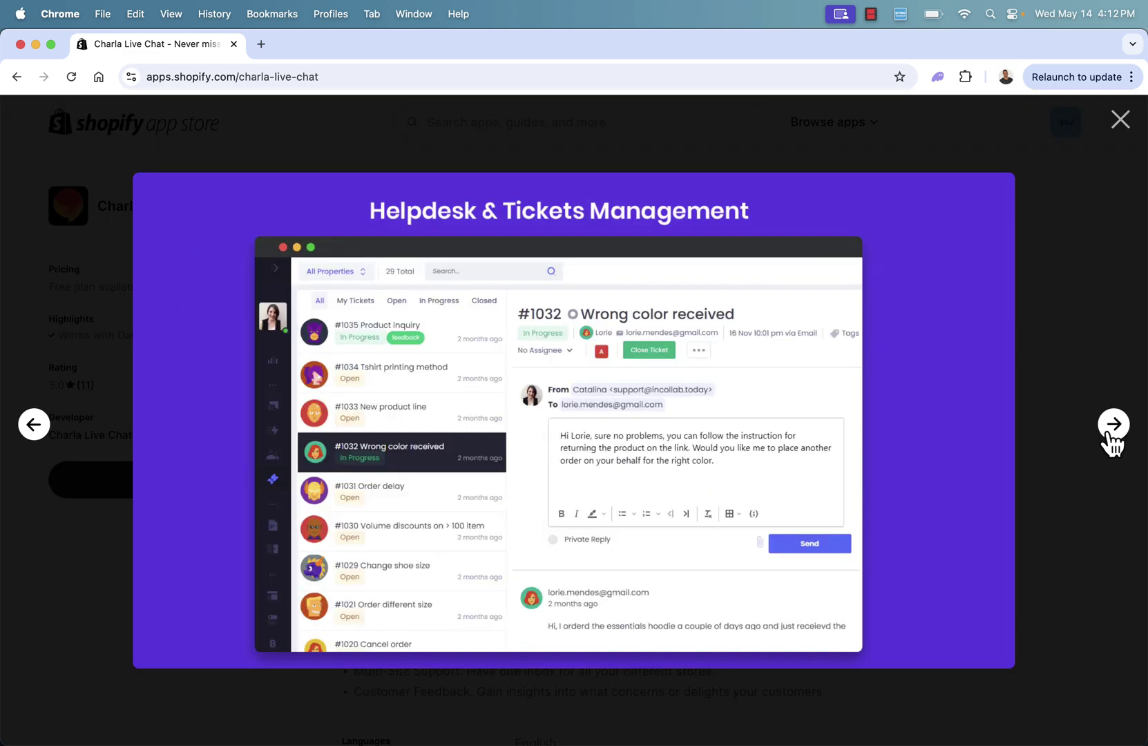
{"action": "left_click", "coordinate": [1112, 434]}
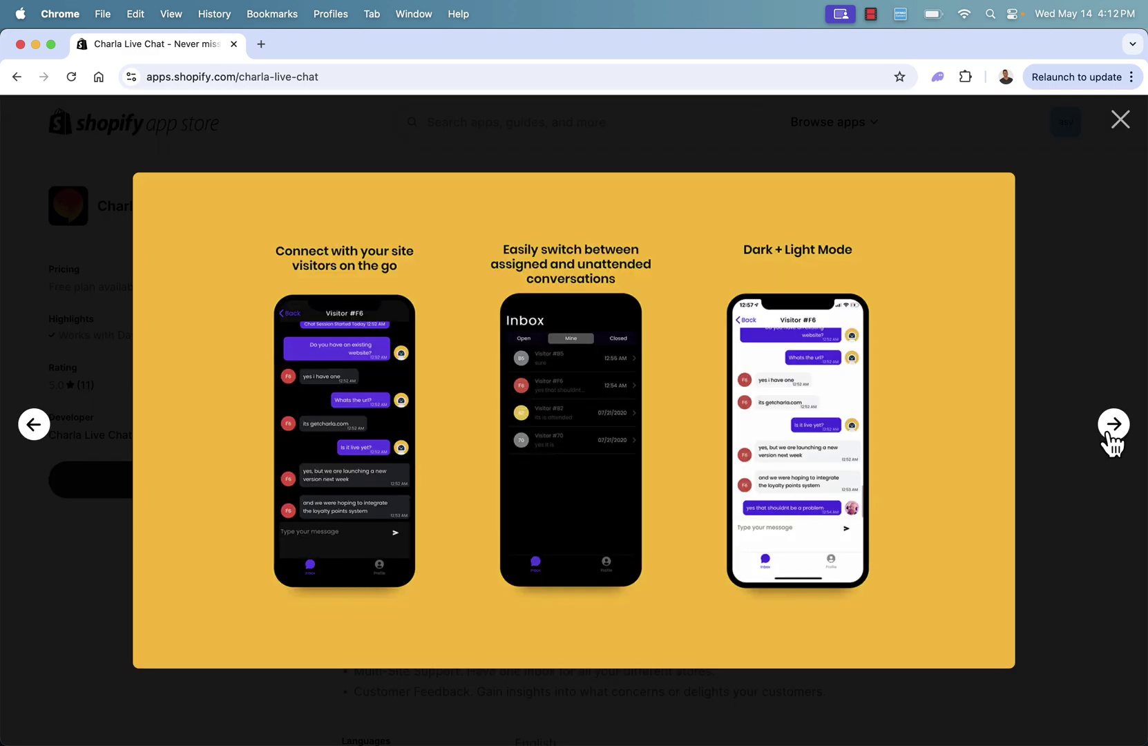
{"action": "left_click", "coordinate": [1122, 122]}
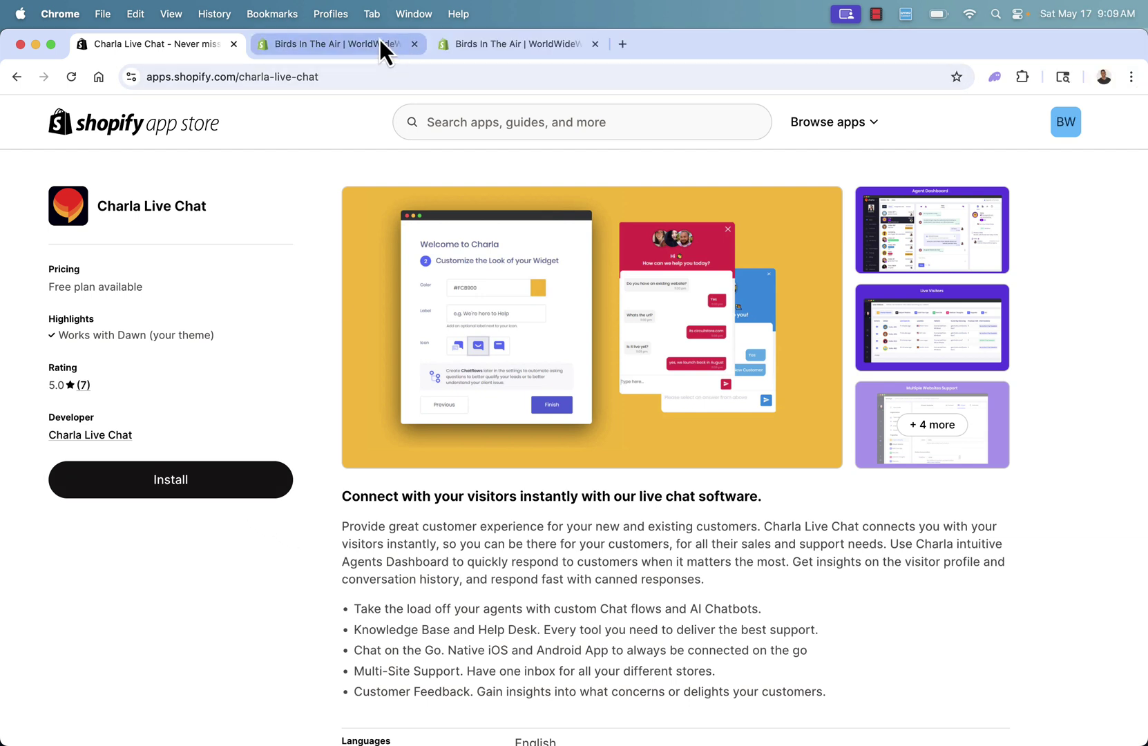
- Approve the Charla Live Chat install on the store admin's Install app page
{"action": "left_click", "coordinate": [376, 43]}
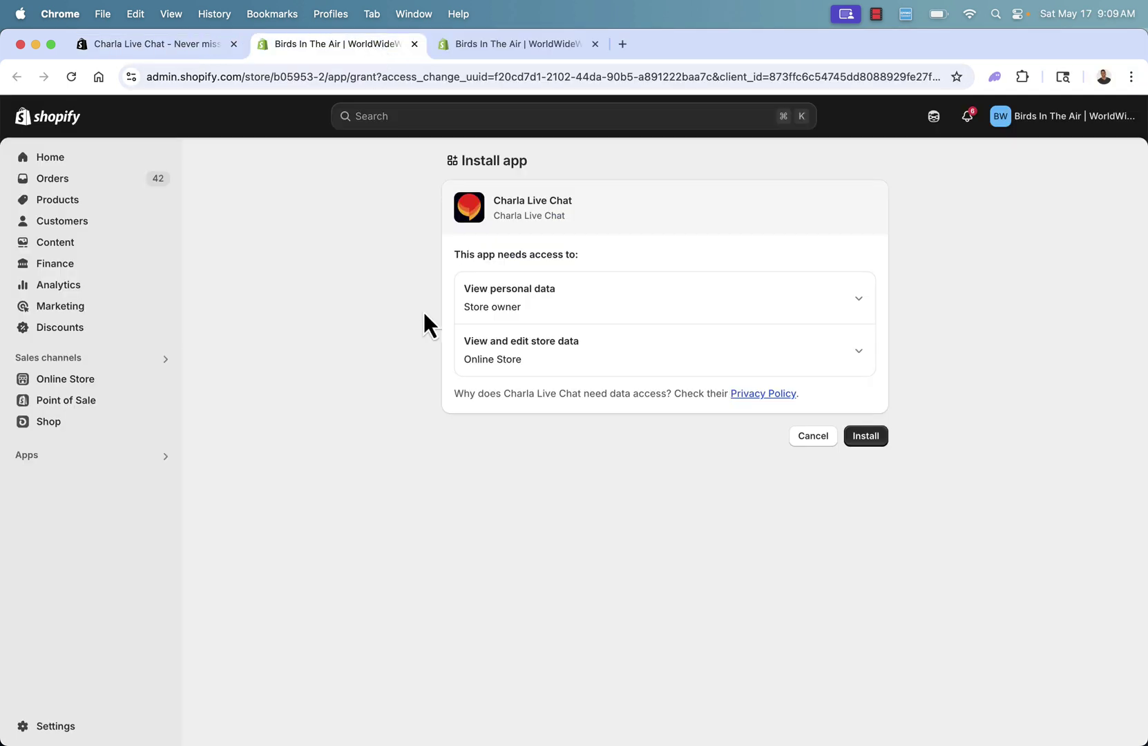
{"action": "left_click", "coordinate": [877, 439]}
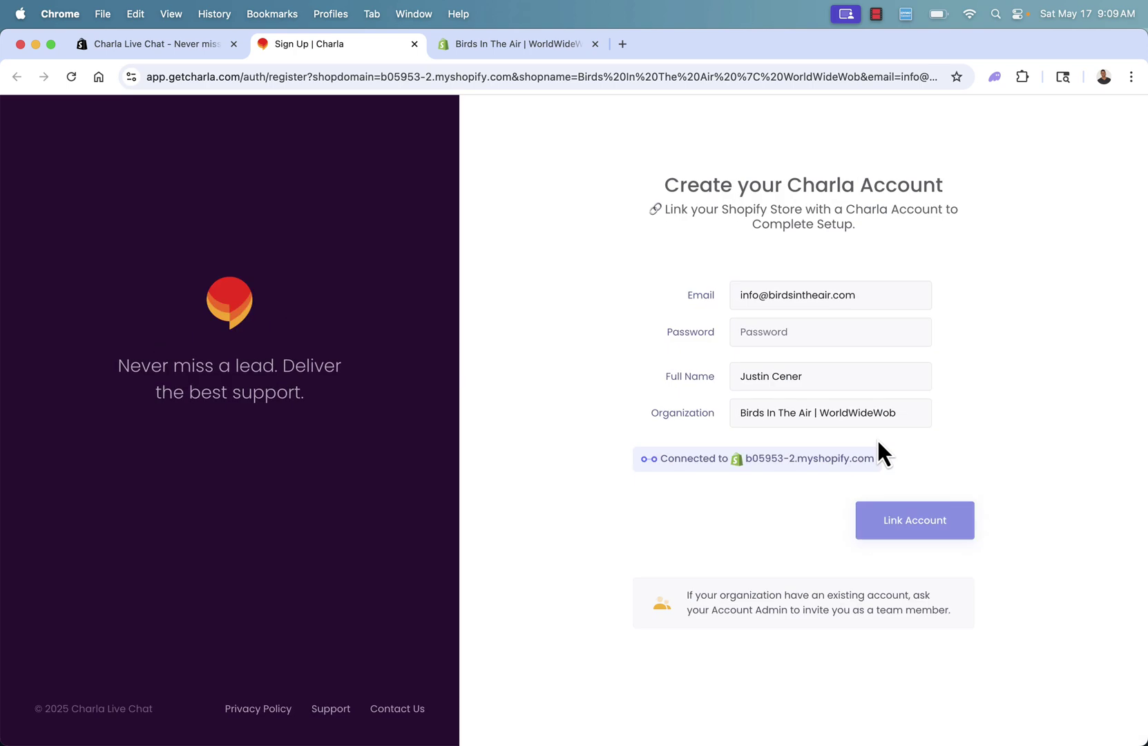
- Check the connected store domain on the Create your Charla Account page
{"action": "triple_click", "coordinate": [697, 456]}
{"action": "left_click", "coordinate": [745, 458]}
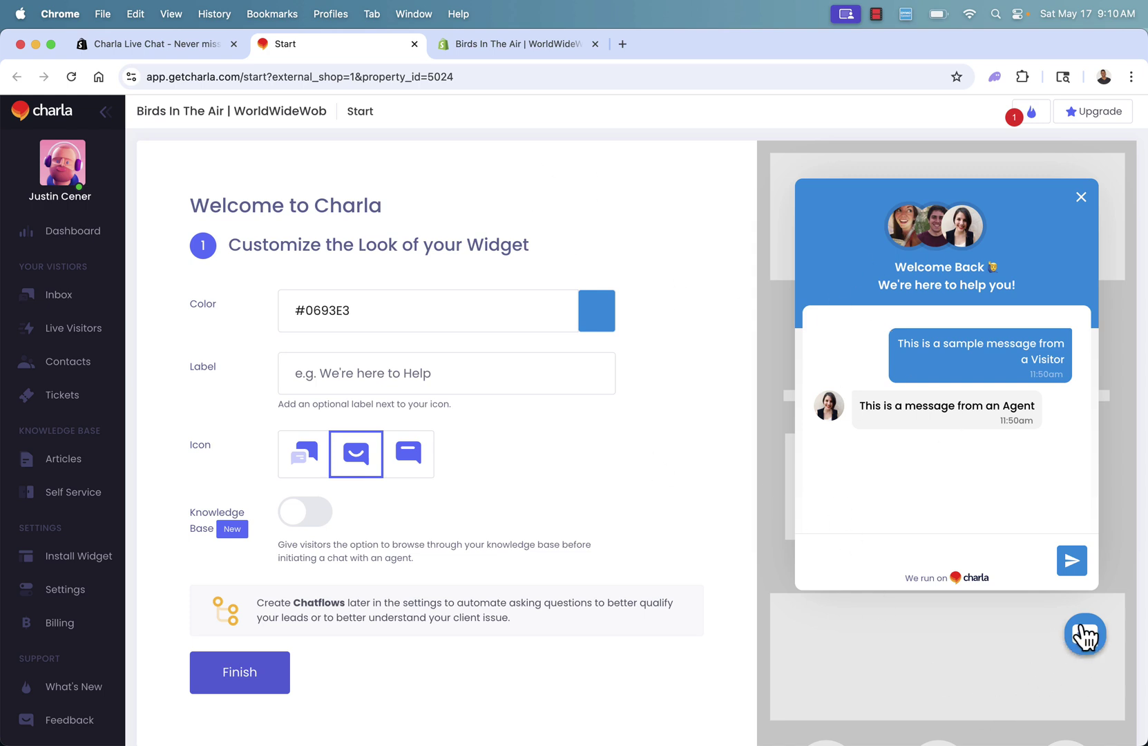
- Set the widget colour to red with hex value ff0000
{"action": "left_click", "coordinate": [597, 314]}
{"action": "left_click", "coordinate": [517, 392]}
{"action": "left_click", "coordinate": [640, 388]}
{"action": "double_click", "coordinate": [624, 389]}
{"action": "type", "text": "ff0000"}
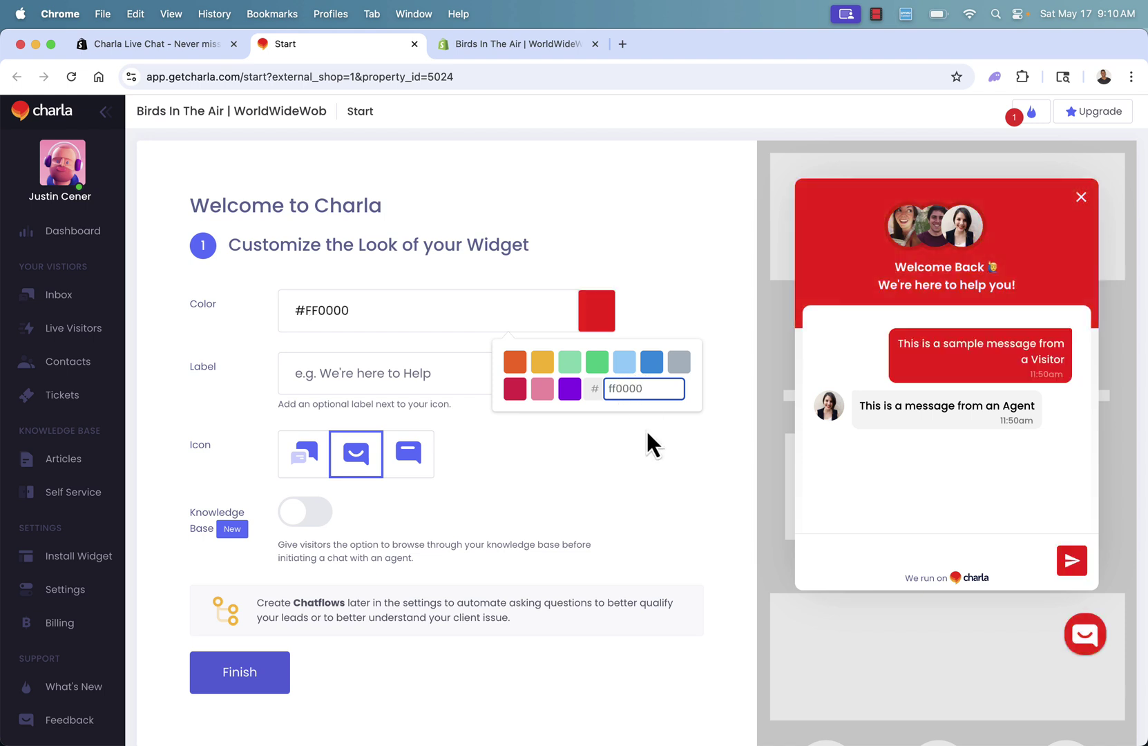
{"action": "left_click", "coordinate": [626, 502]}
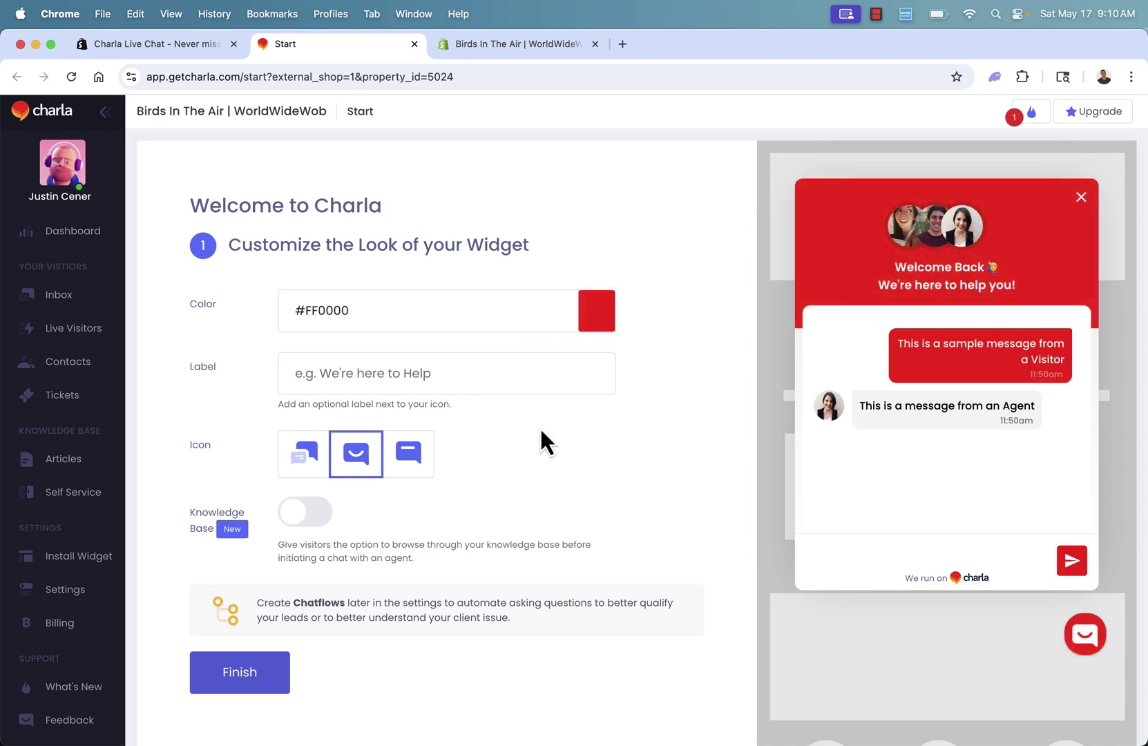
- Label the widget 'Help' after trying longer customer service wording
{"action": "left_click", "coordinate": [328, 379]}
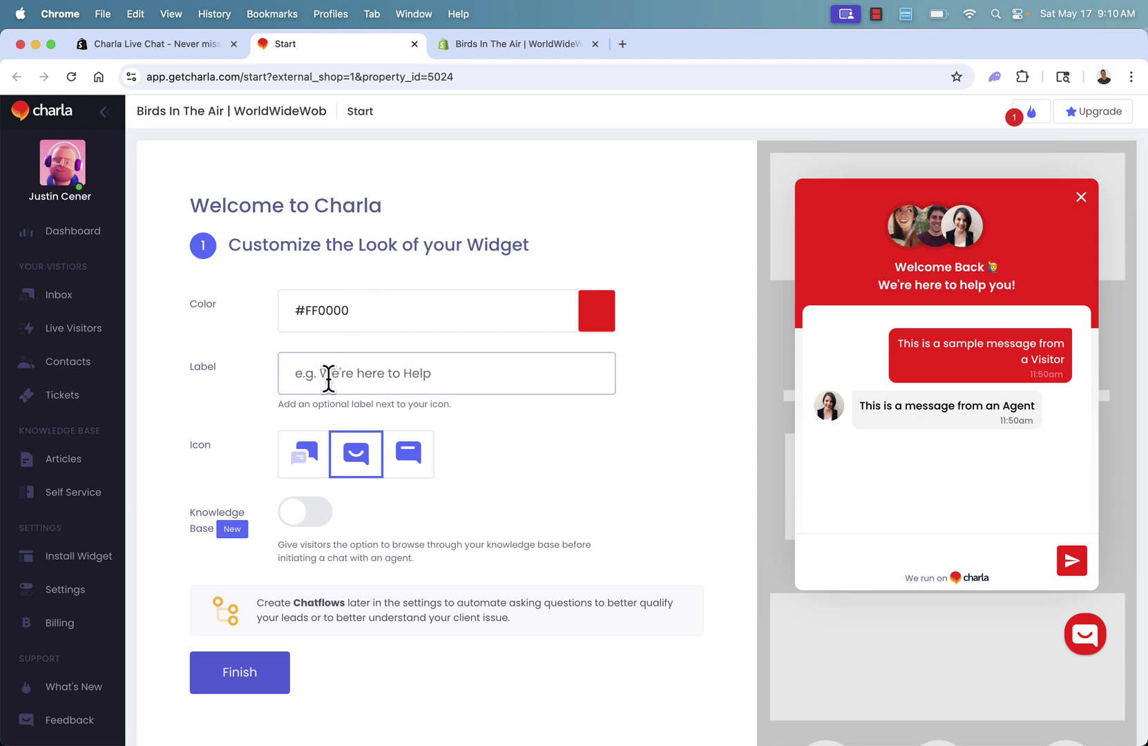
{"action": "type", "text": "Our Custom"}
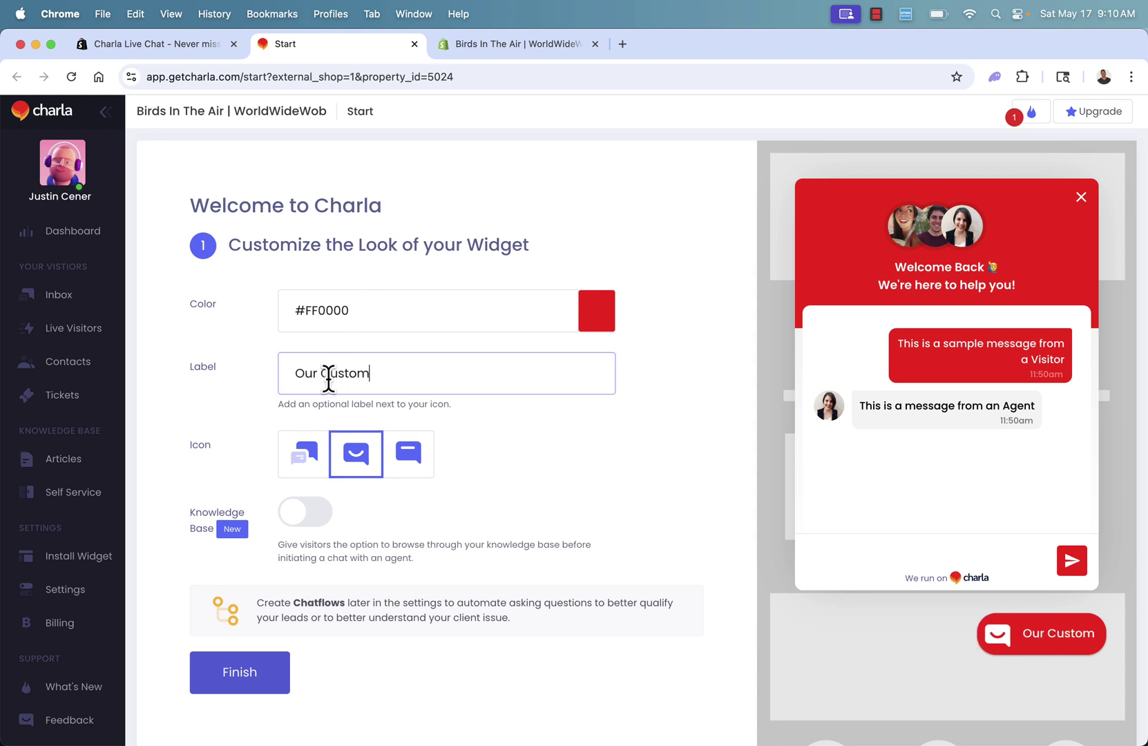
{"action": "type", "text": "er Service Teram"}
{"action": "key", "text": "BackSpace"}
{"action": "key", "text": "BackSpace"}
{"action": "key", "text": "BackSpace"}
{"action": "type", "text": "am"}
{"action": "key", "text": "super+a"}
{"action": "type", "text": "Our Teram"}
{"action": "key", "text": "BackSpace"}
{"action": "key", "text": "BackSpace"}
{"action": "key", "text": "BackSpace"}
{"action": "type", "text": "am"}
{"action": "key", "text": "super+a"}
{"action": "type", "text": "Help"}
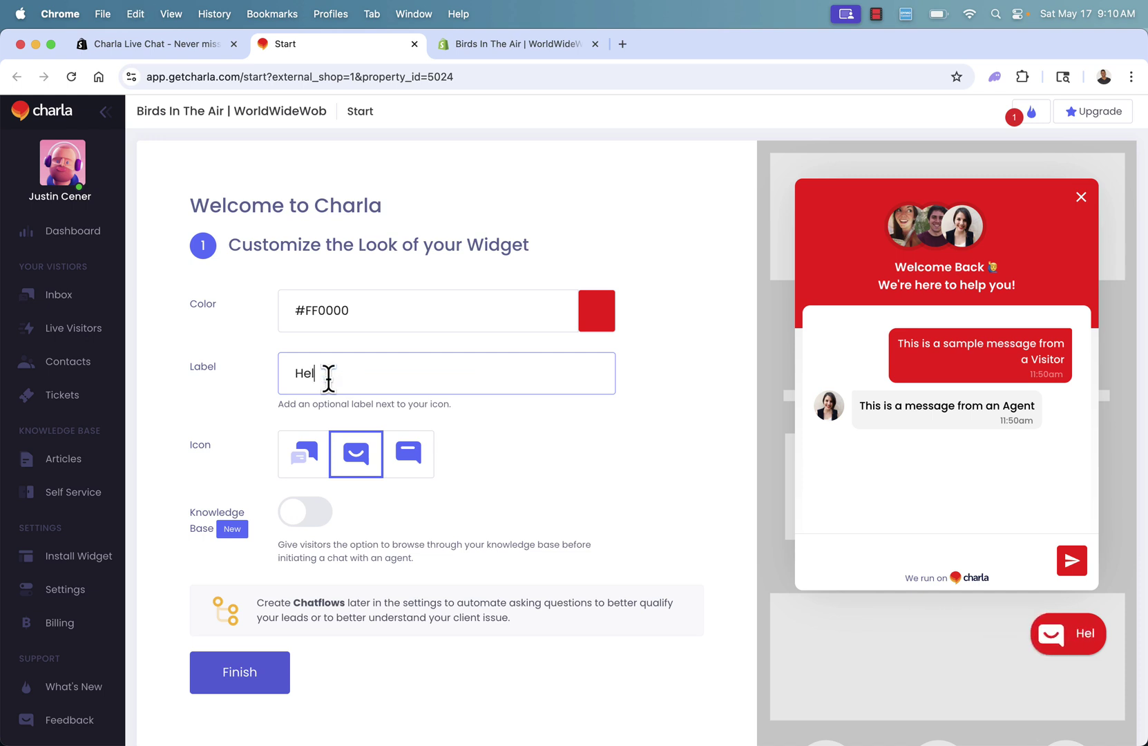
{"action": "left_click", "coordinate": [505, 465]}
- Choose the first widget icon style after comparing the other styles
{"action": "left_click", "coordinate": [292, 463]}
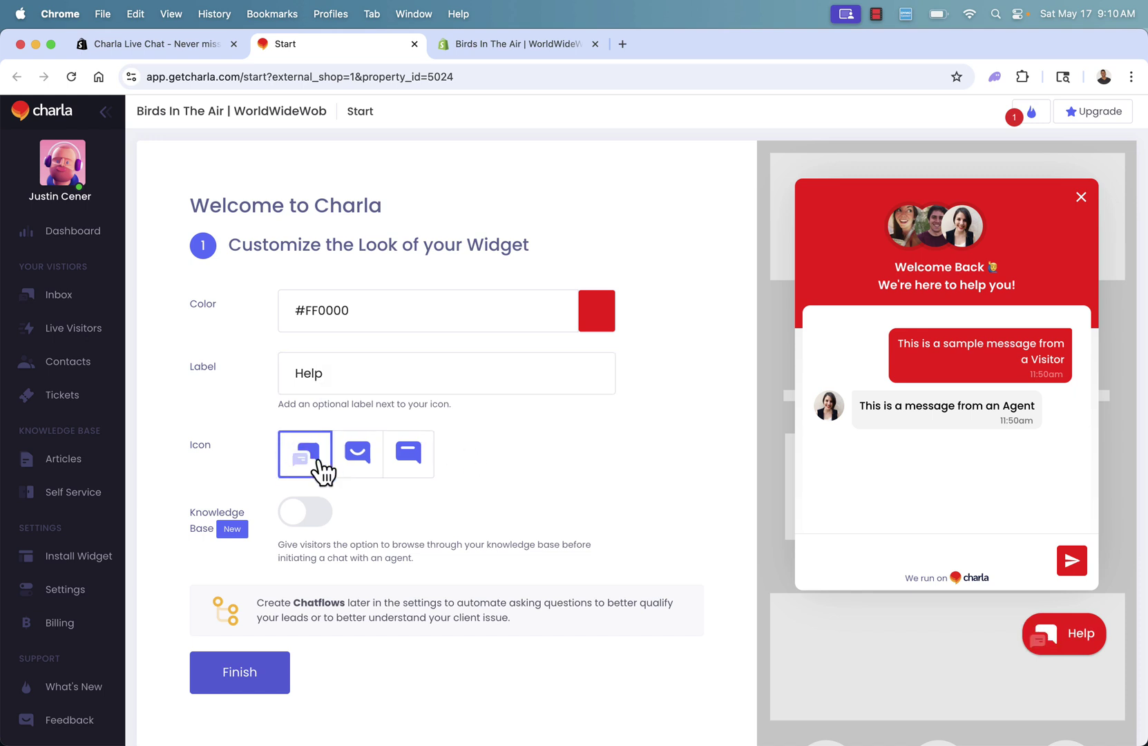
{"action": "left_click", "coordinate": [354, 466]}
{"action": "left_click", "coordinate": [412, 475]}
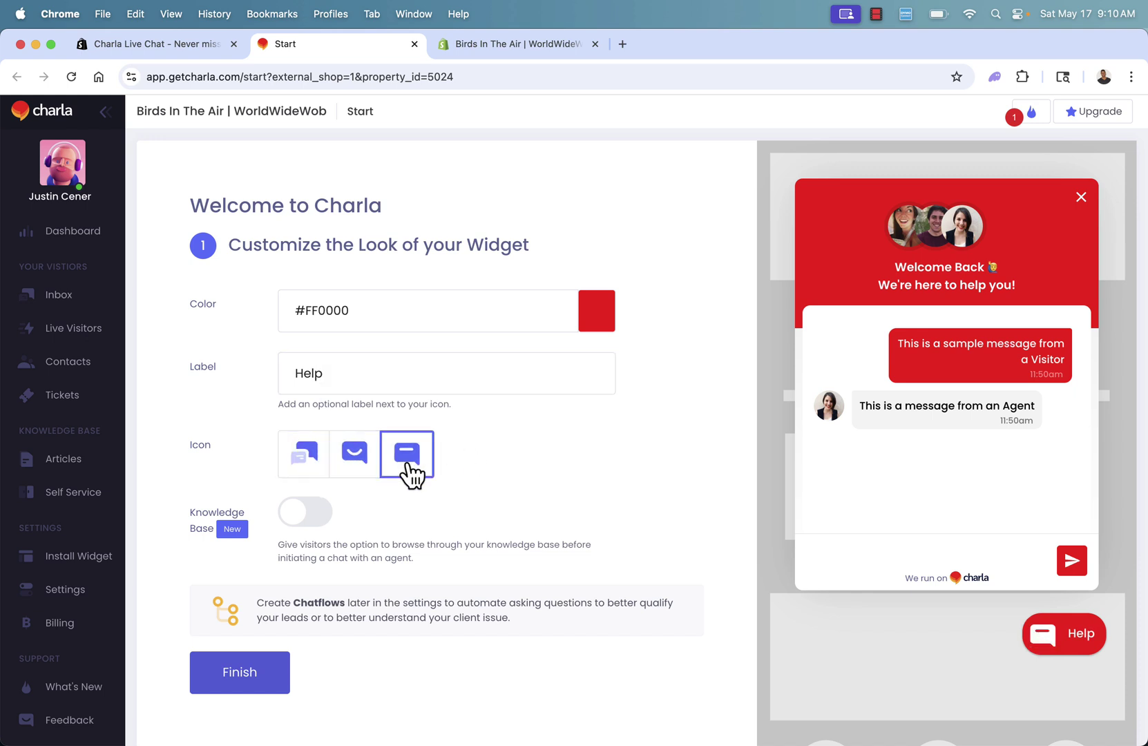
{"action": "left_click", "coordinate": [361, 468]}
{"action": "left_click", "coordinate": [309, 466]}
- Reopen the widget colour palette, try blue, and select the hex value to change it
{"action": "left_click", "coordinate": [612, 322]}
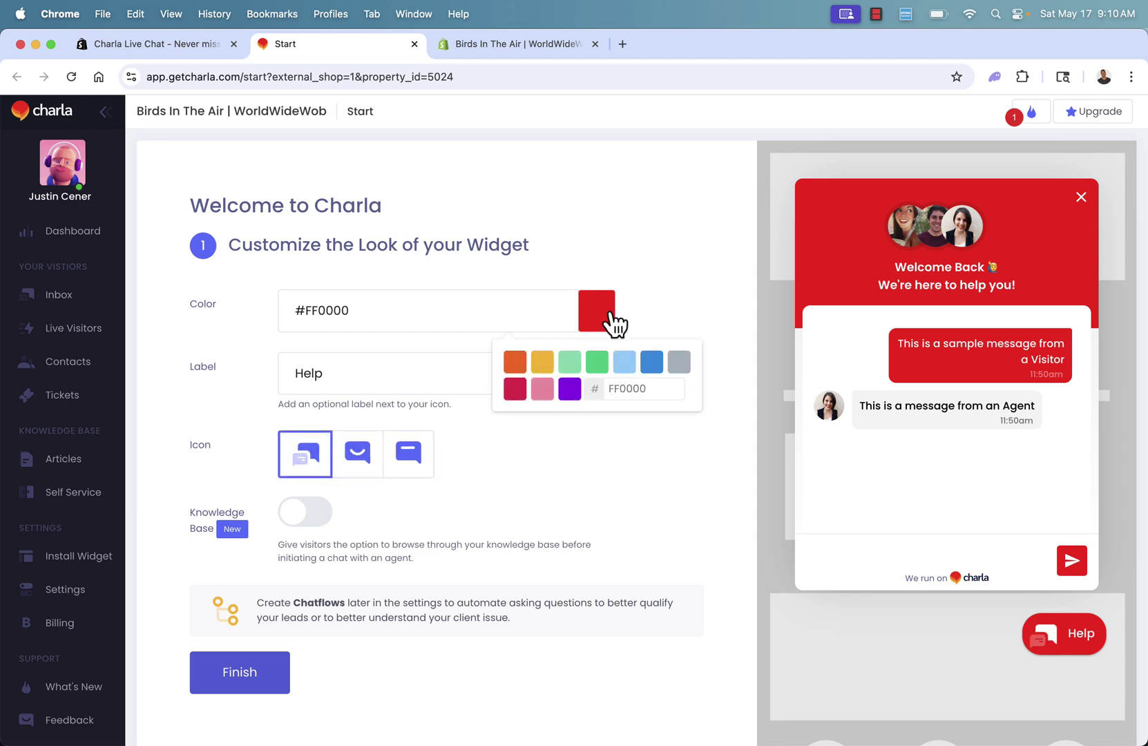
{"action": "left_click", "coordinate": [653, 367]}
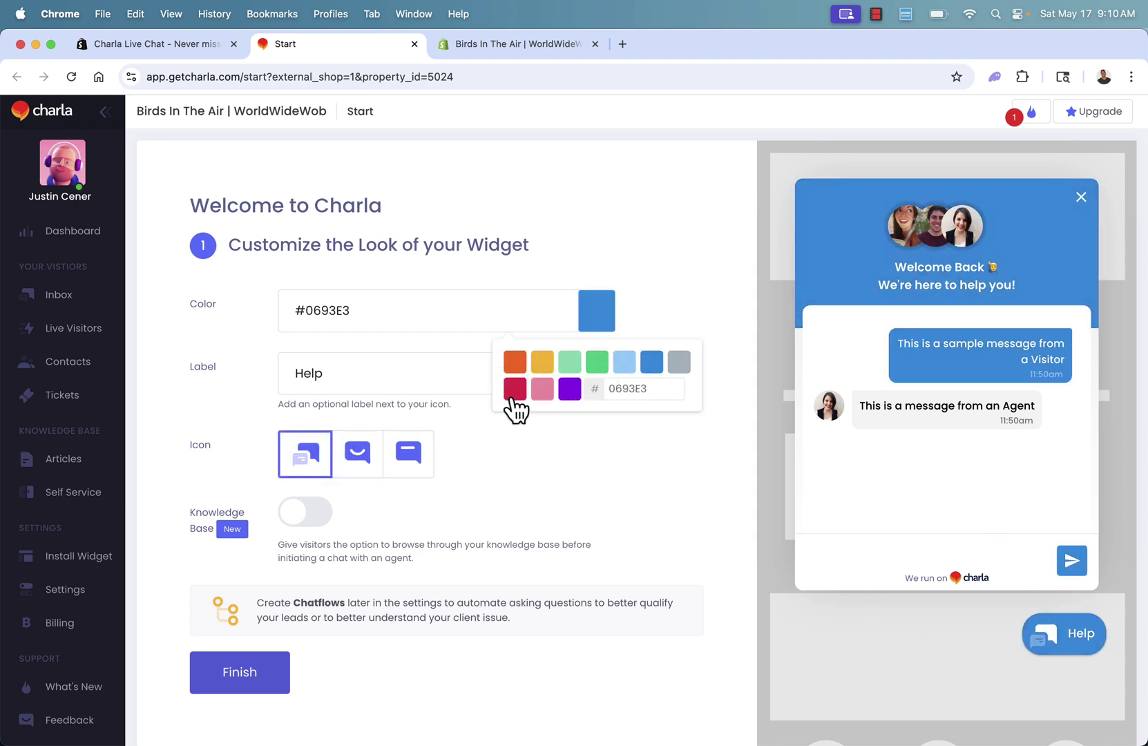
{"action": "double_click", "coordinate": [621, 389]}
- Re-enter ff0000 as the widget colour
{"action": "type", "text": "ff0000"}
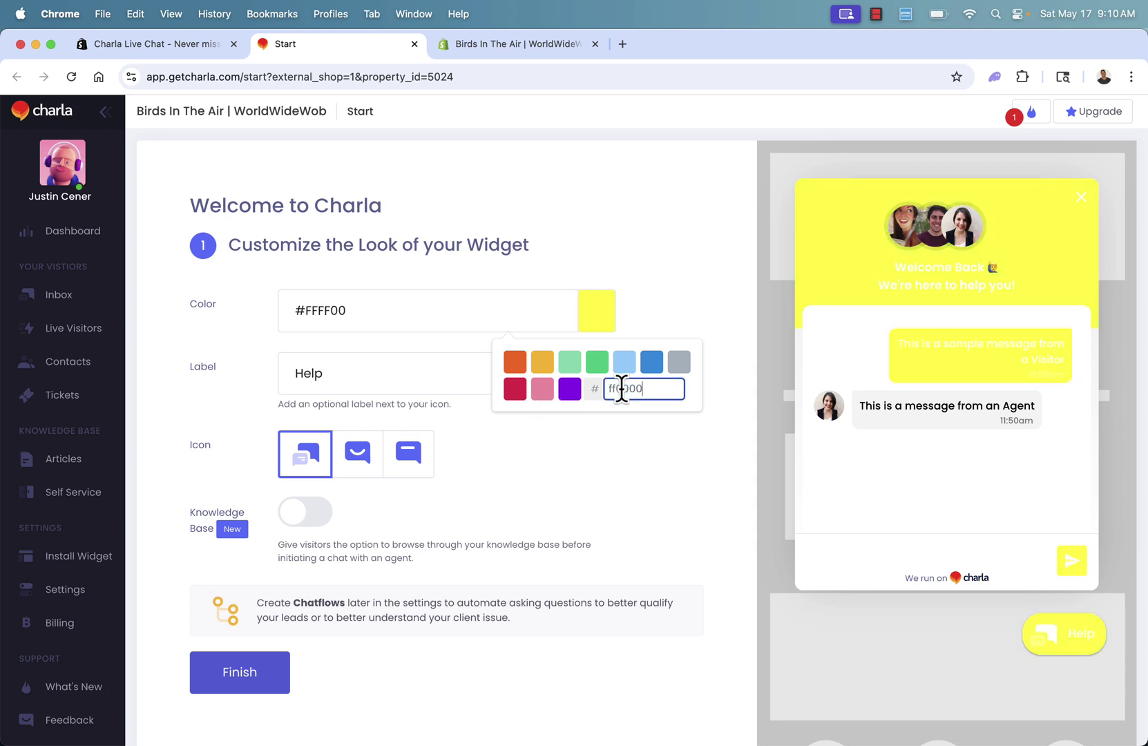
{"action": "left_click", "coordinate": [666, 492]}
{"action": "scroll", "coordinate": [645, 507], "scroll_direction": "down", "scroll_amount": 1}
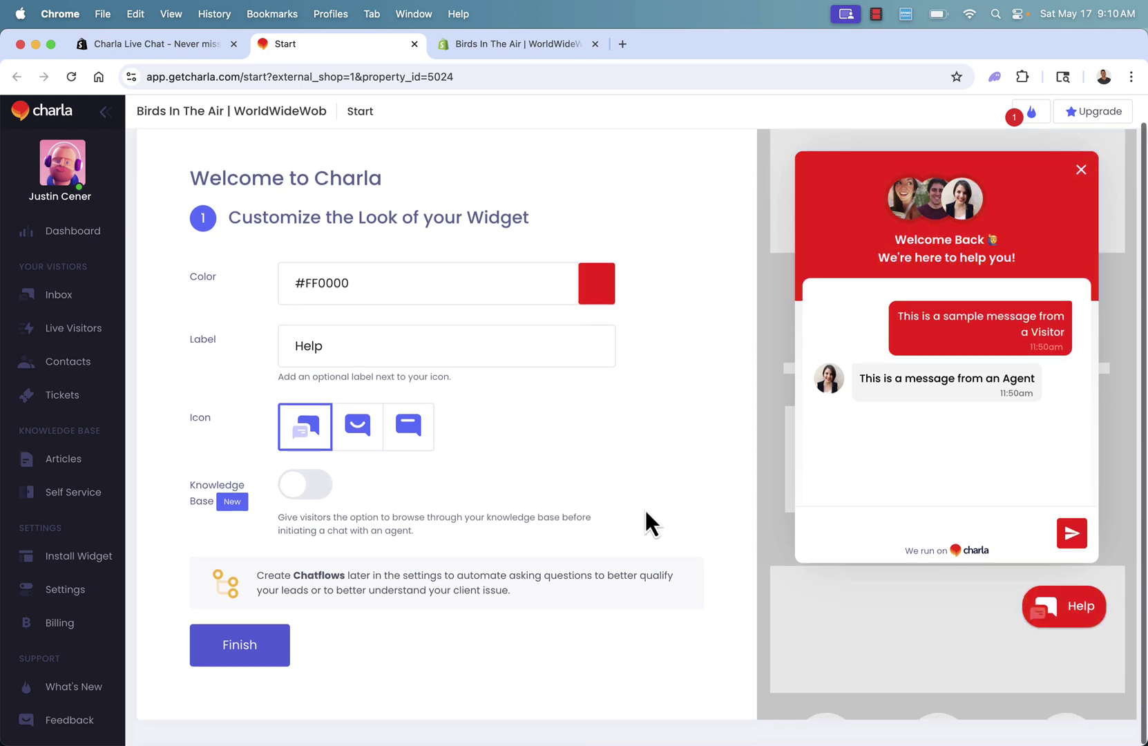
- Turn on the knowledge base for visitors and finish the widget setup
{"action": "left_click", "coordinate": [321, 487]}
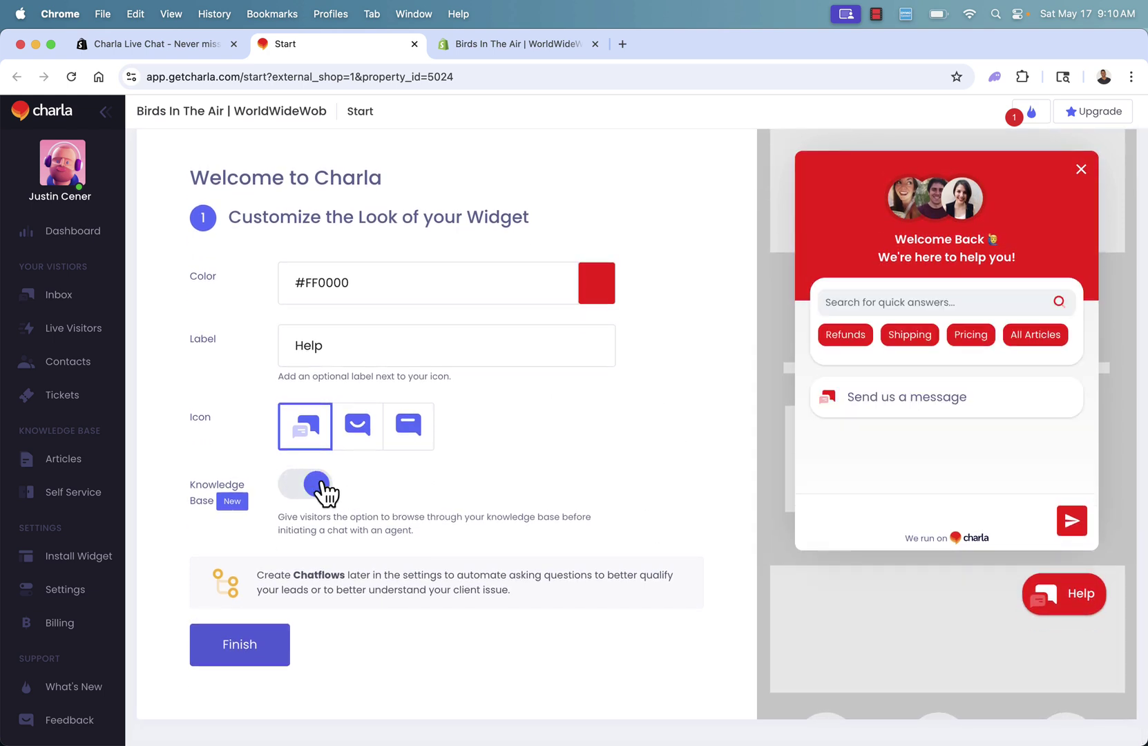
{"action": "left_click", "coordinate": [322, 486]}
{"action": "left_click", "coordinate": [323, 487]}
{"action": "left_click", "coordinate": [243, 662]}
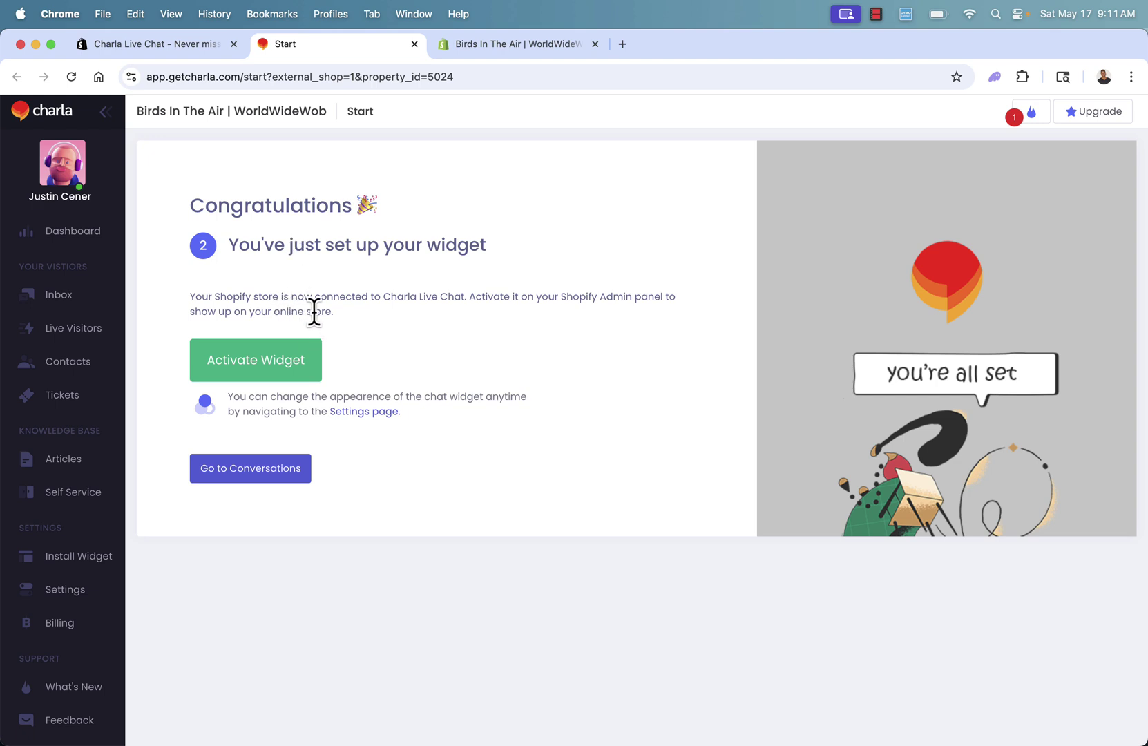
- Activate the widget, keep the Charla Widget app embed on, and save the theme
{"action": "left_click", "coordinate": [275, 364]}
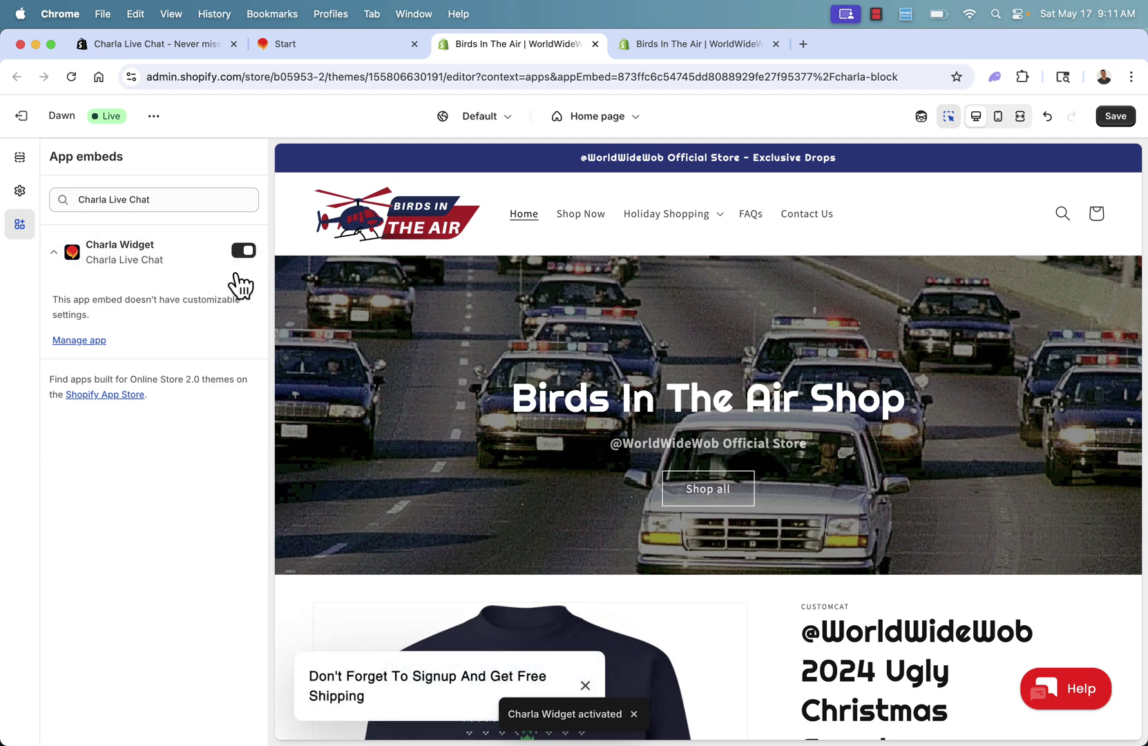
{"action": "left_click", "coordinate": [249, 252]}
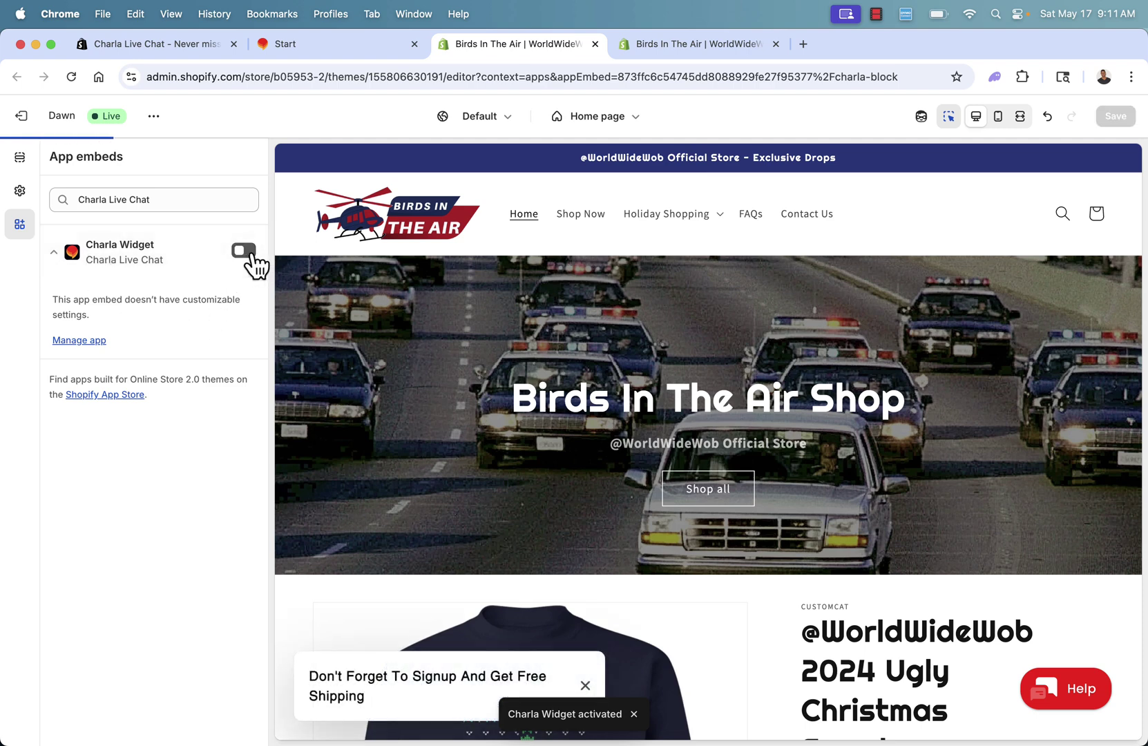
{"action": "left_click", "coordinate": [247, 251]}
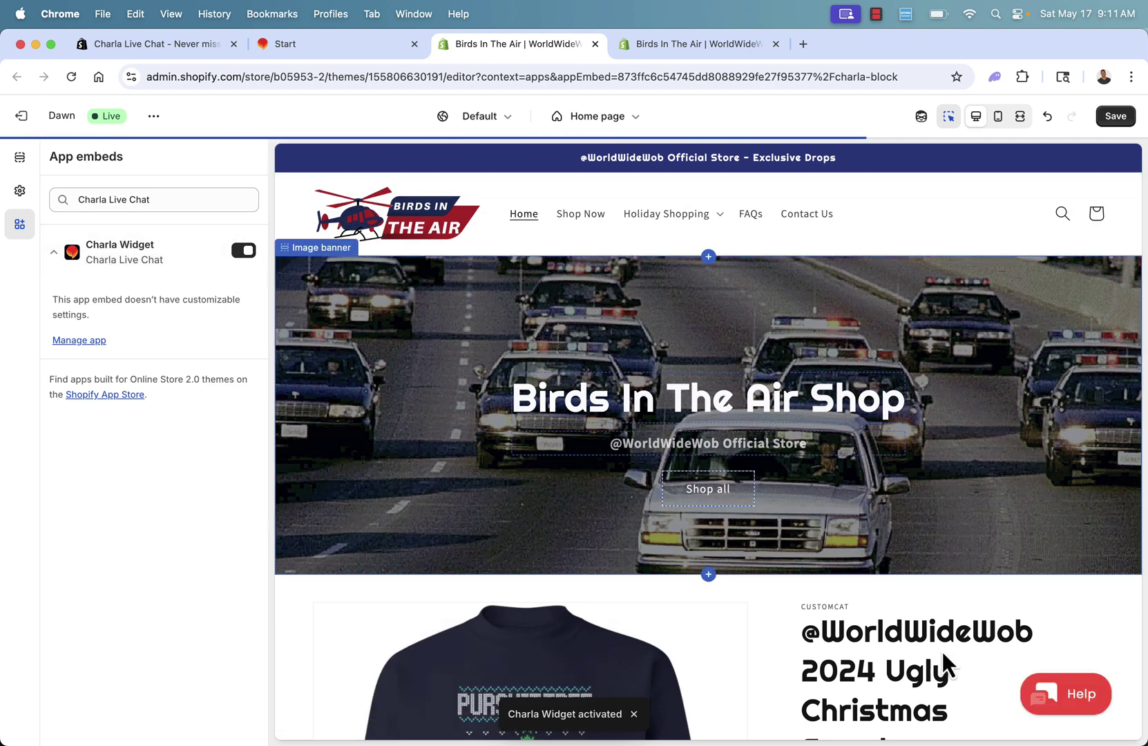
{"action": "left_click", "coordinate": [1115, 118]}
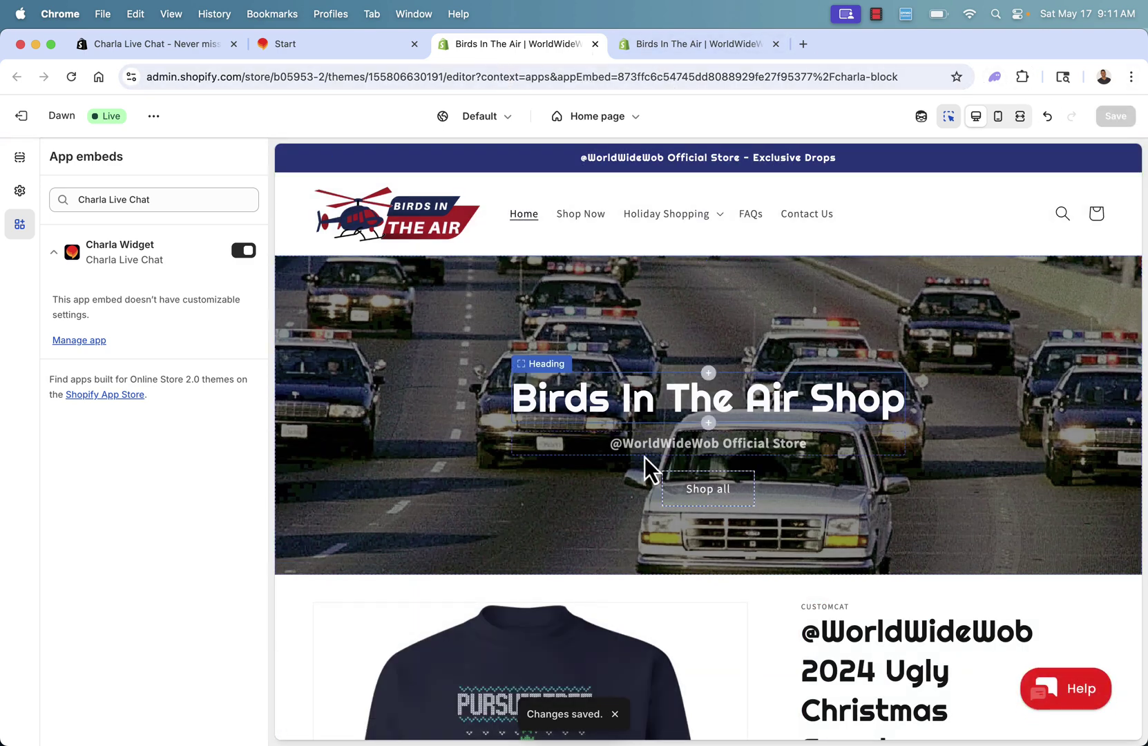
{"action": "left_click", "coordinate": [1088, 699]}
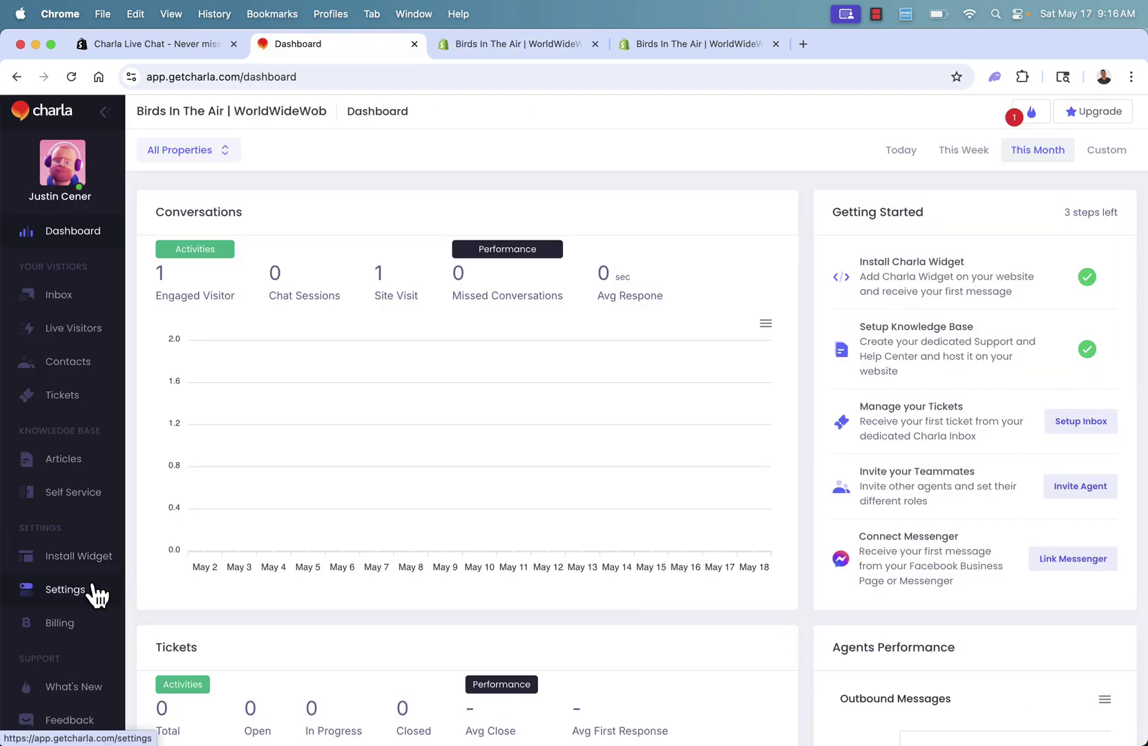
{"action": "left_click", "coordinate": [94, 588]}
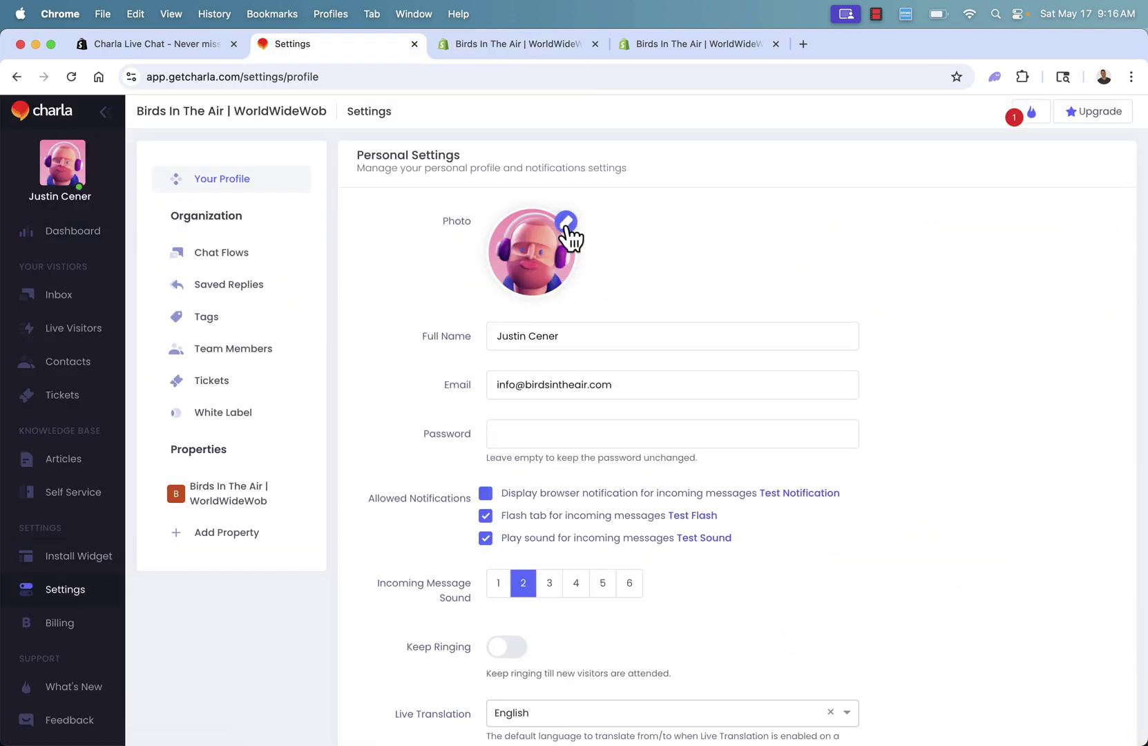
{"action": "scroll", "coordinate": [625, 269], "scroll_direction": "down", "scroll_amount": 5}
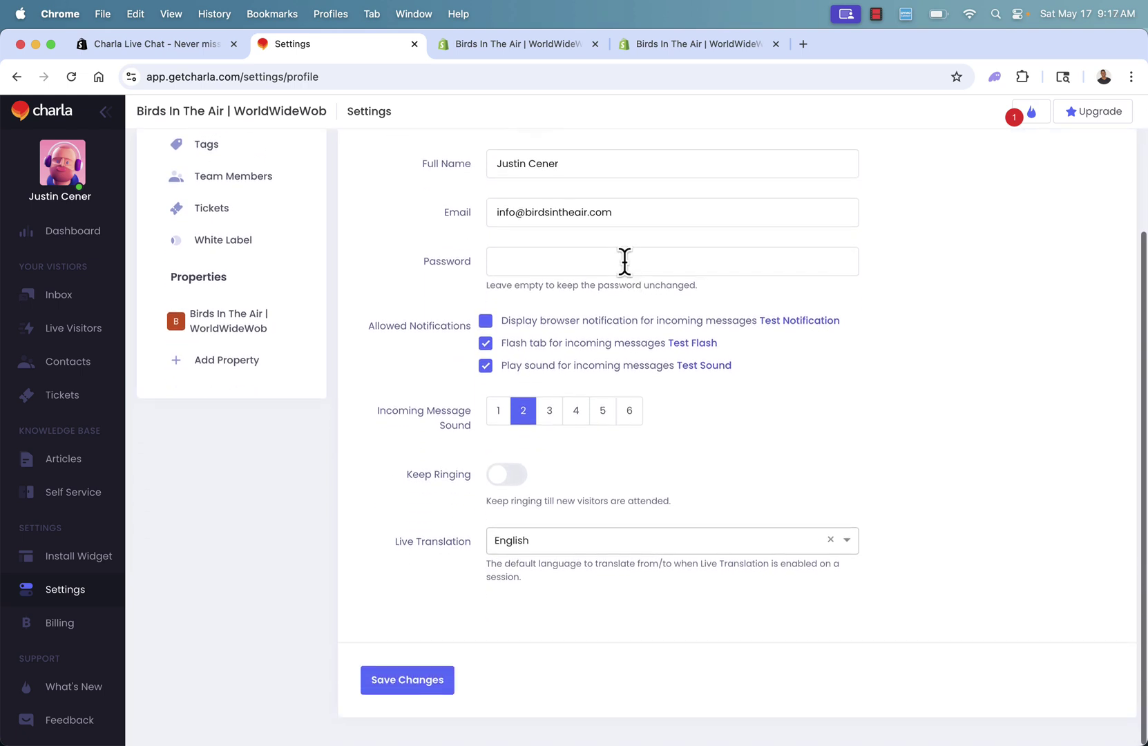
{"action": "scroll", "coordinate": [435, 580], "scroll_direction": "up", "scroll_amount": 5}
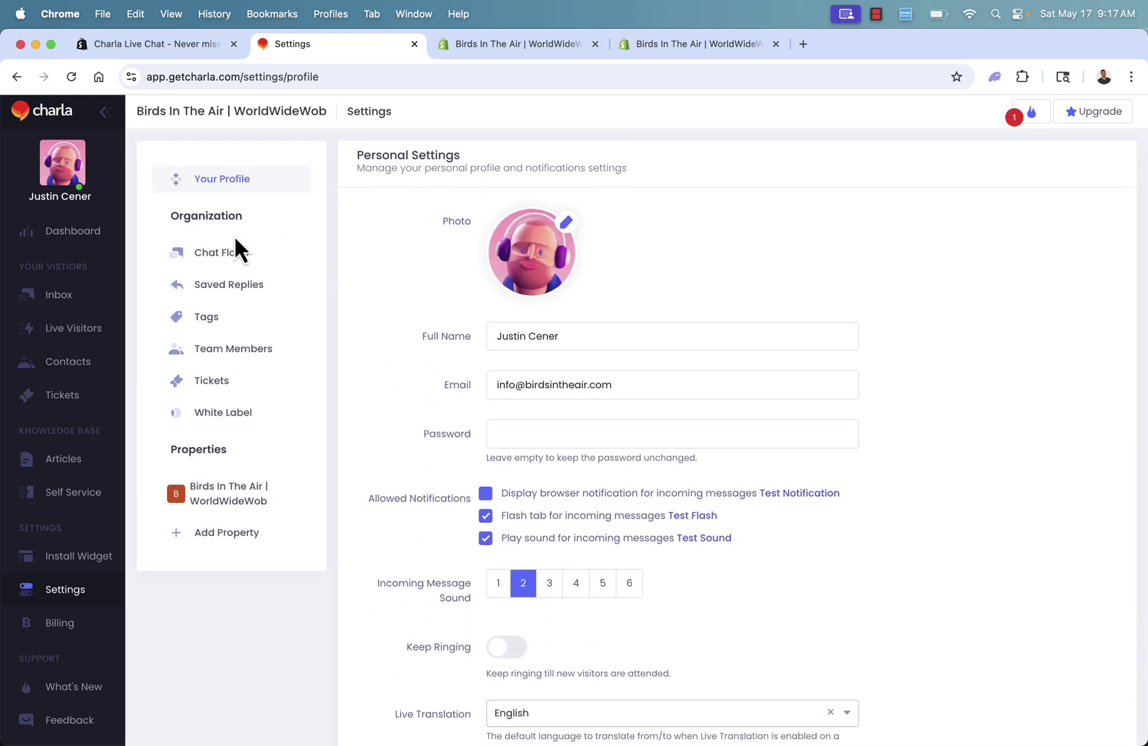
- Review Chat Flows, Saved Replies, Tags, Team Members, Tickets and White Label settings in turn
{"action": "left_click", "coordinate": [220, 265]}
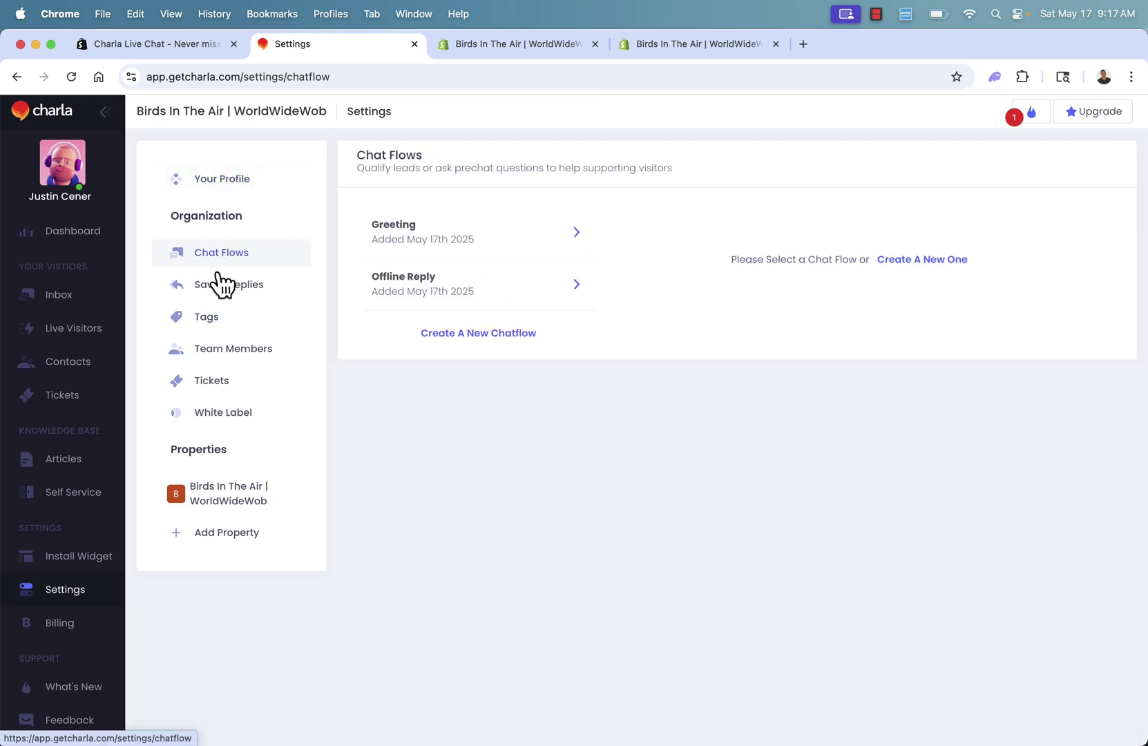
{"action": "left_click", "coordinate": [222, 288]}
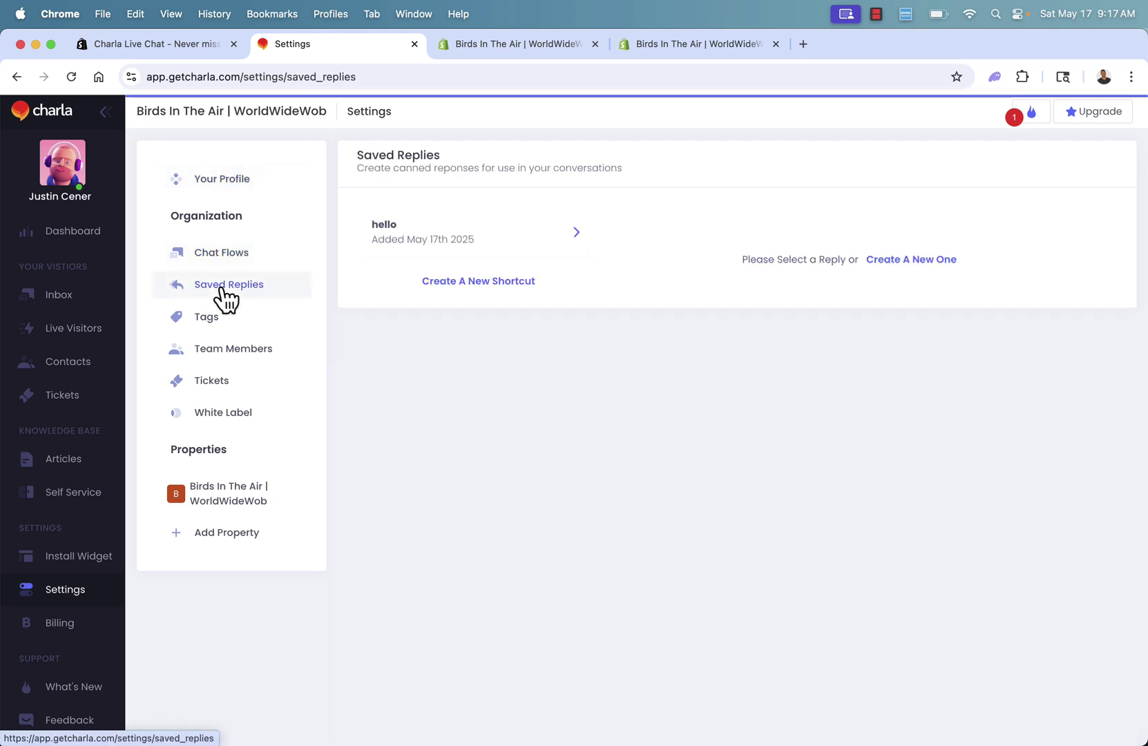
{"action": "left_click", "coordinate": [212, 329]}
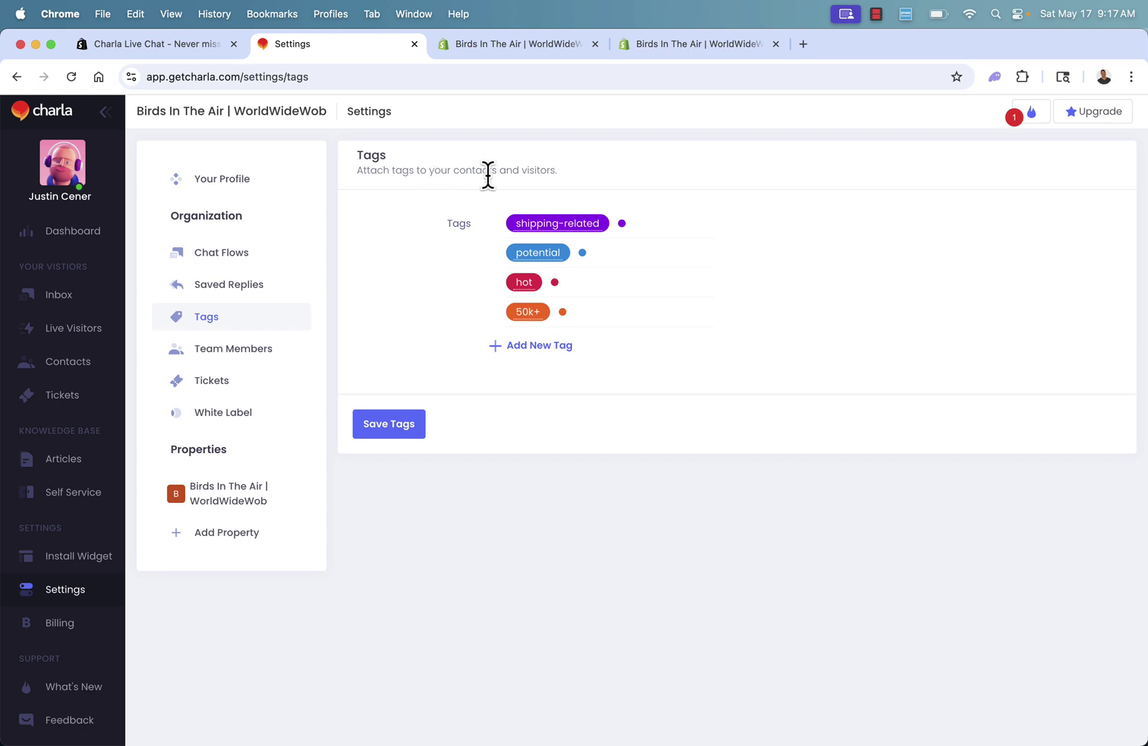
{"action": "left_click", "coordinate": [216, 361]}
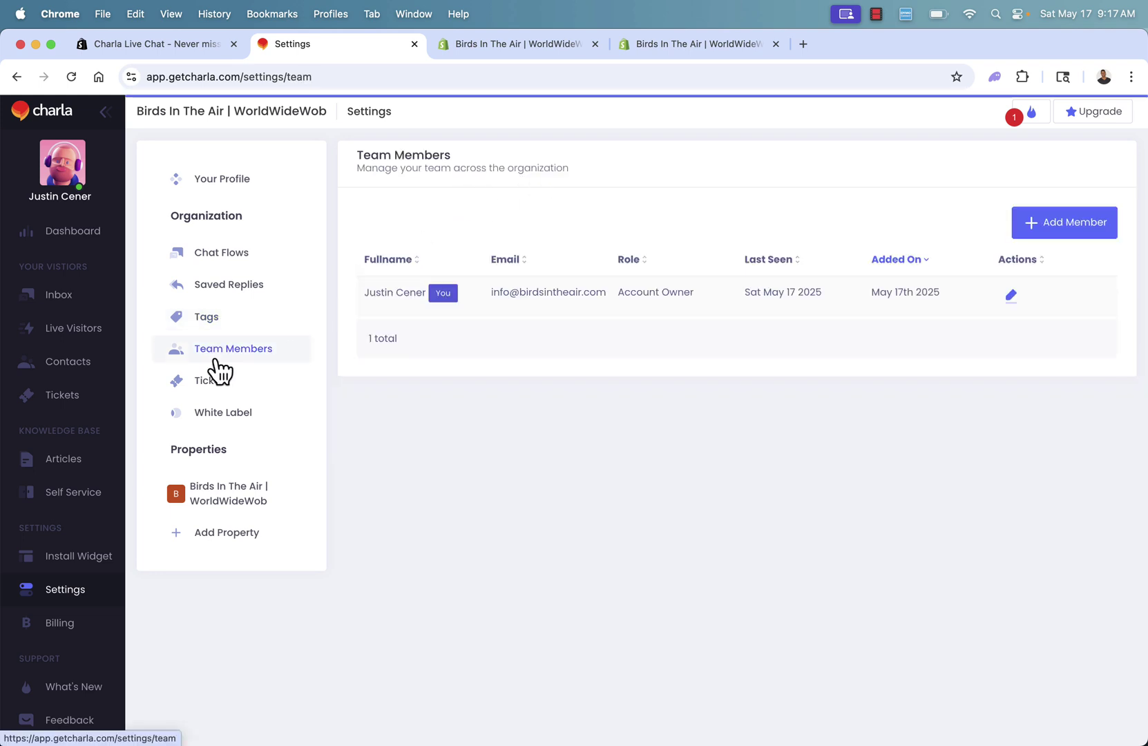
{"action": "left_click", "coordinate": [212, 390]}
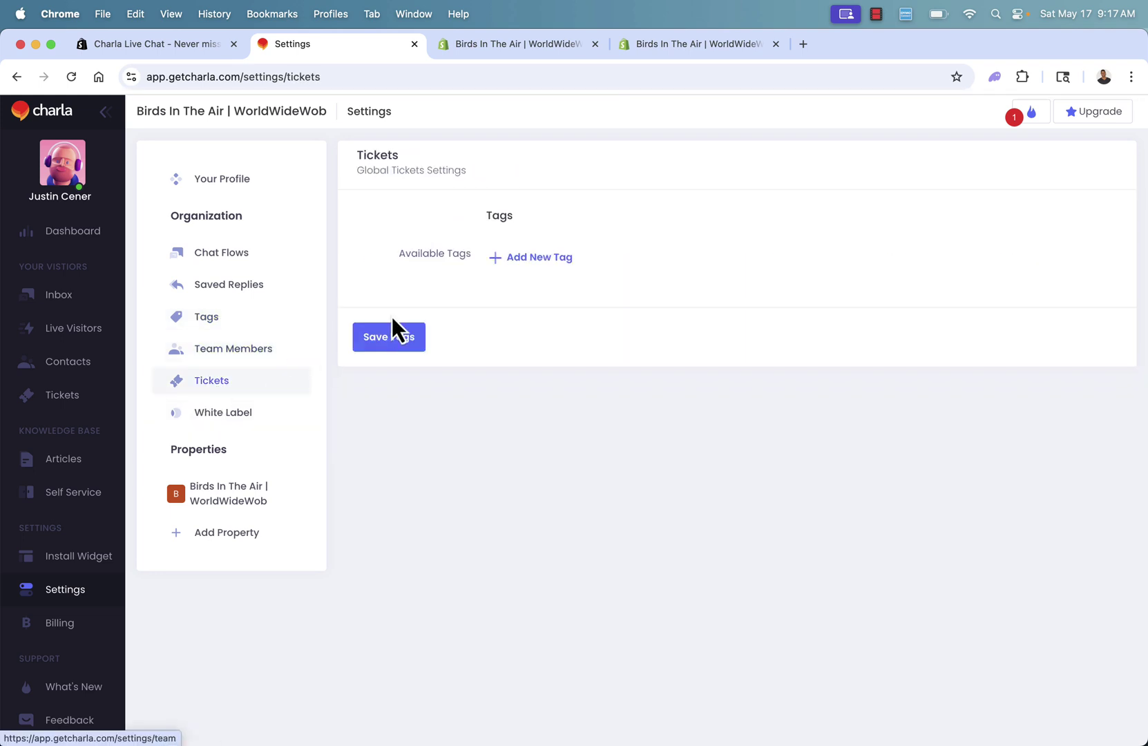
{"action": "left_click", "coordinate": [210, 420]}
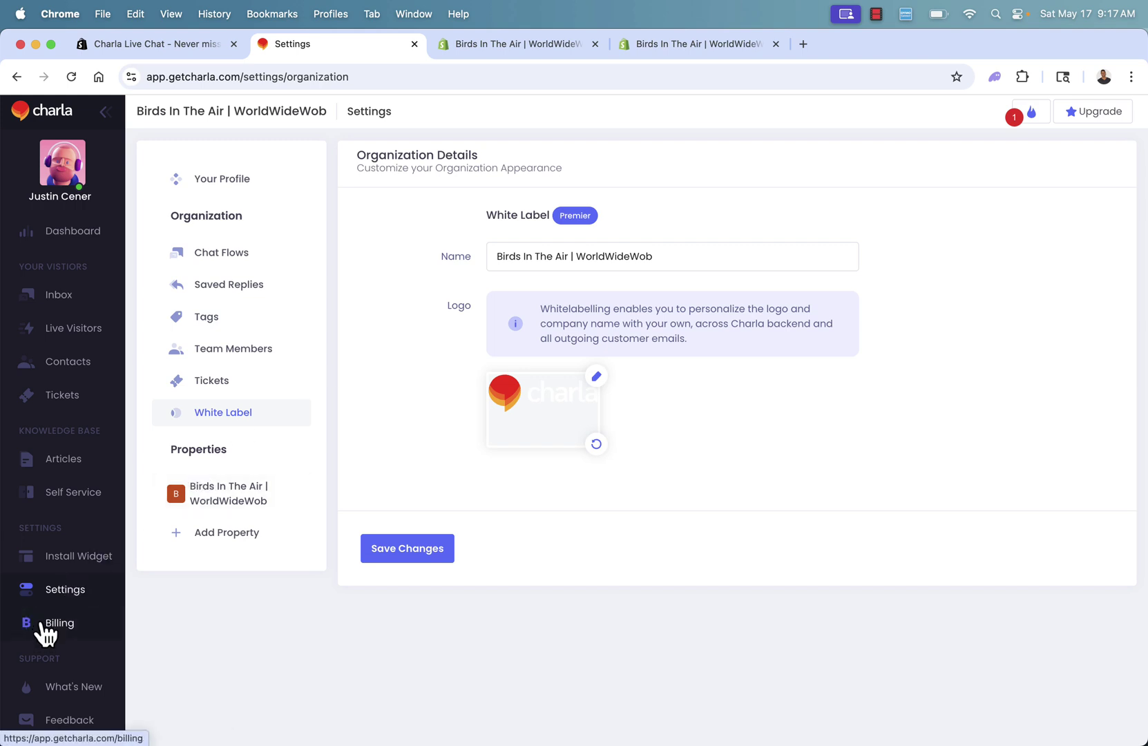
- Go to the knowledge base Articles list
{"action": "left_click", "coordinate": [61, 462]}
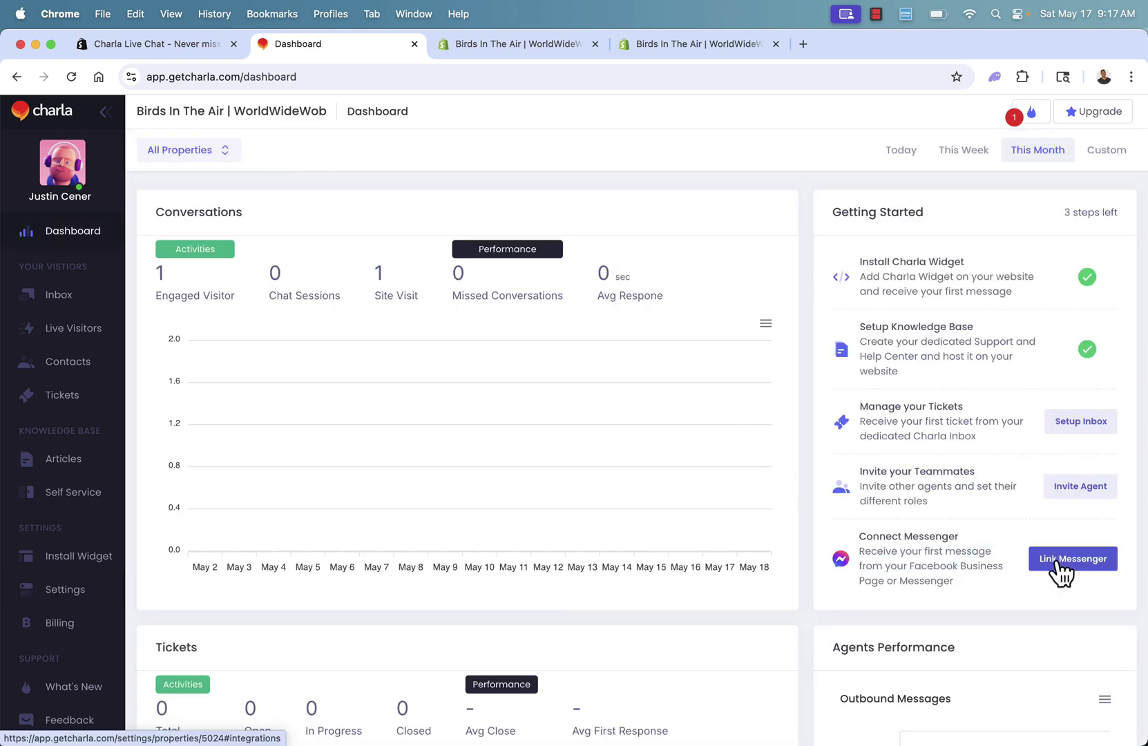
- Check the property's Messenger link, General settings and Widget appearance settings
{"action": "left_click", "coordinate": [1060, 571]}
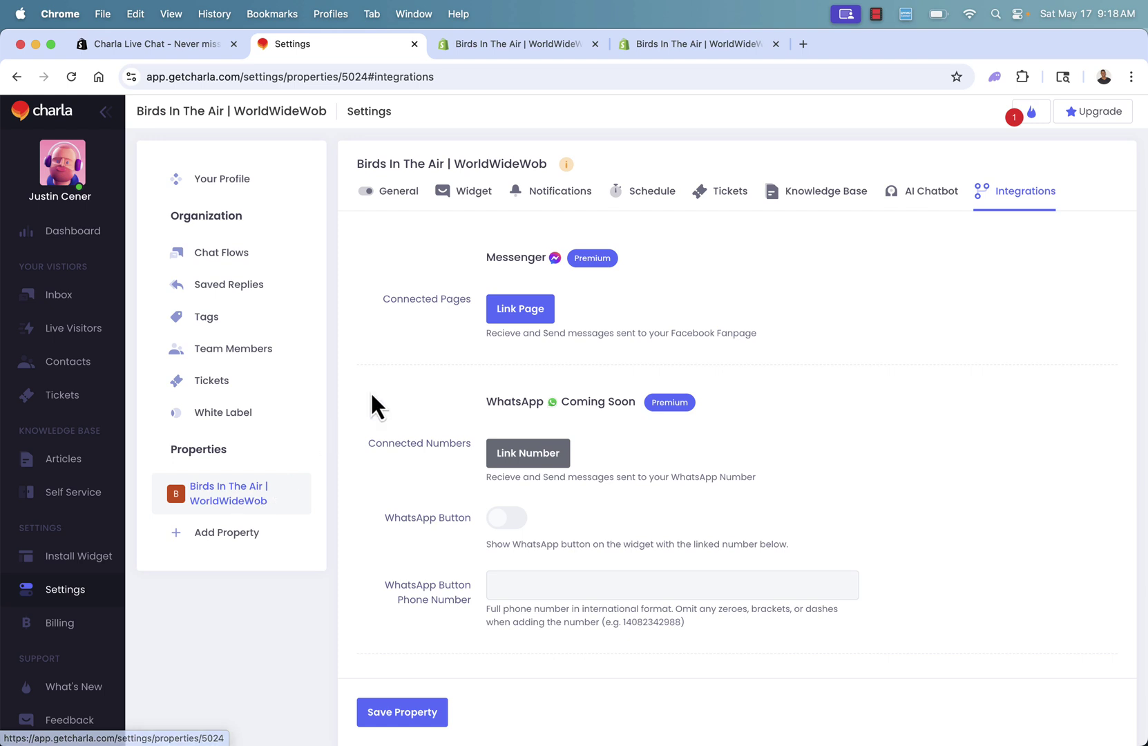
{"action": "left_click", "coordinate": [387, 207]}
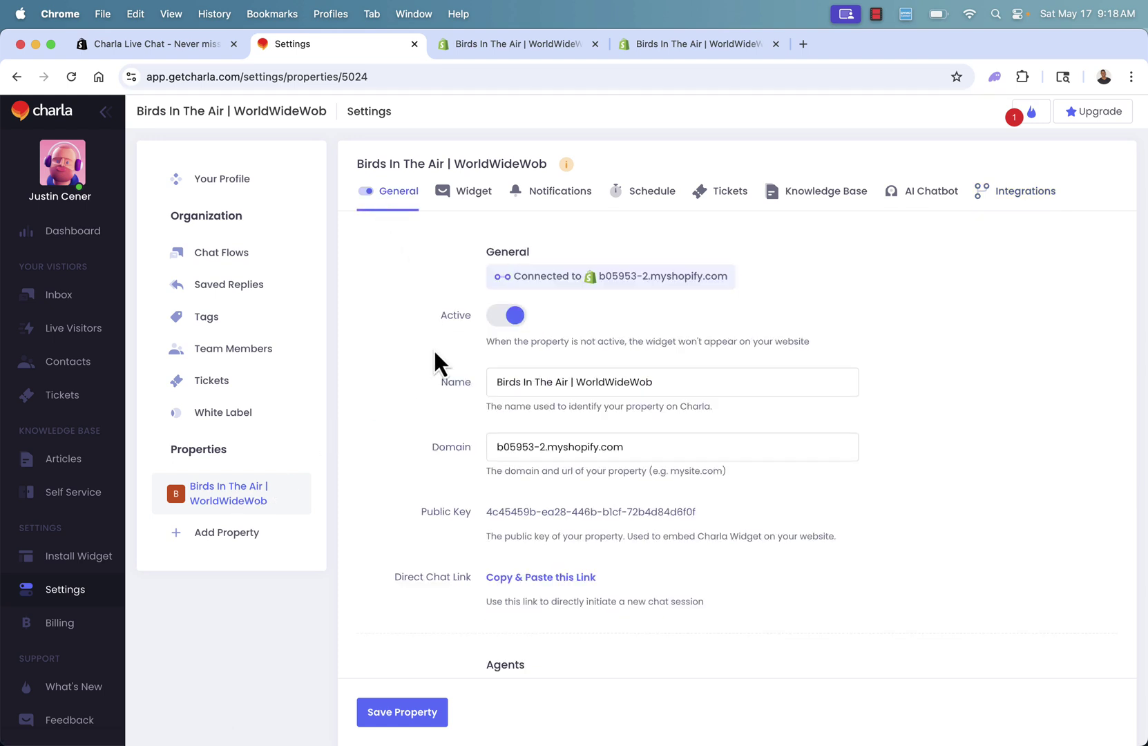
{"action": "left_click", "coordinate": [469, 195]}
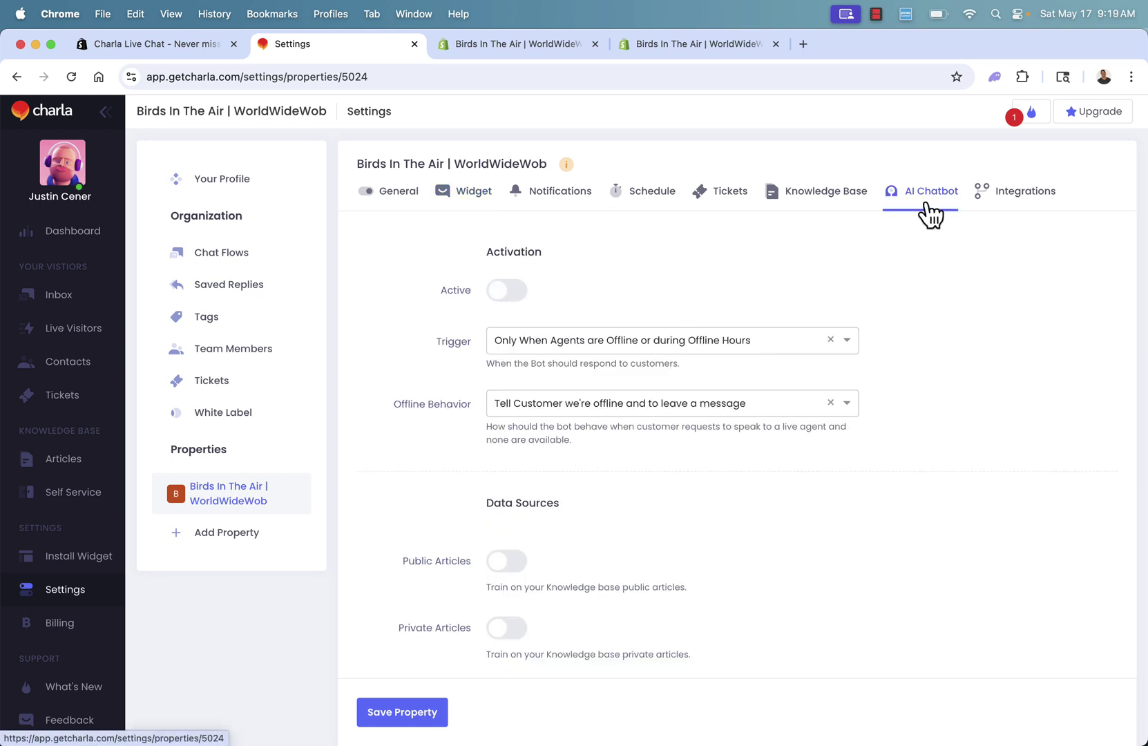
- Activate the AI chatbot and train it on public and private knowledge base articles
{"action": "left_click", "coordinate": [506, 290]}
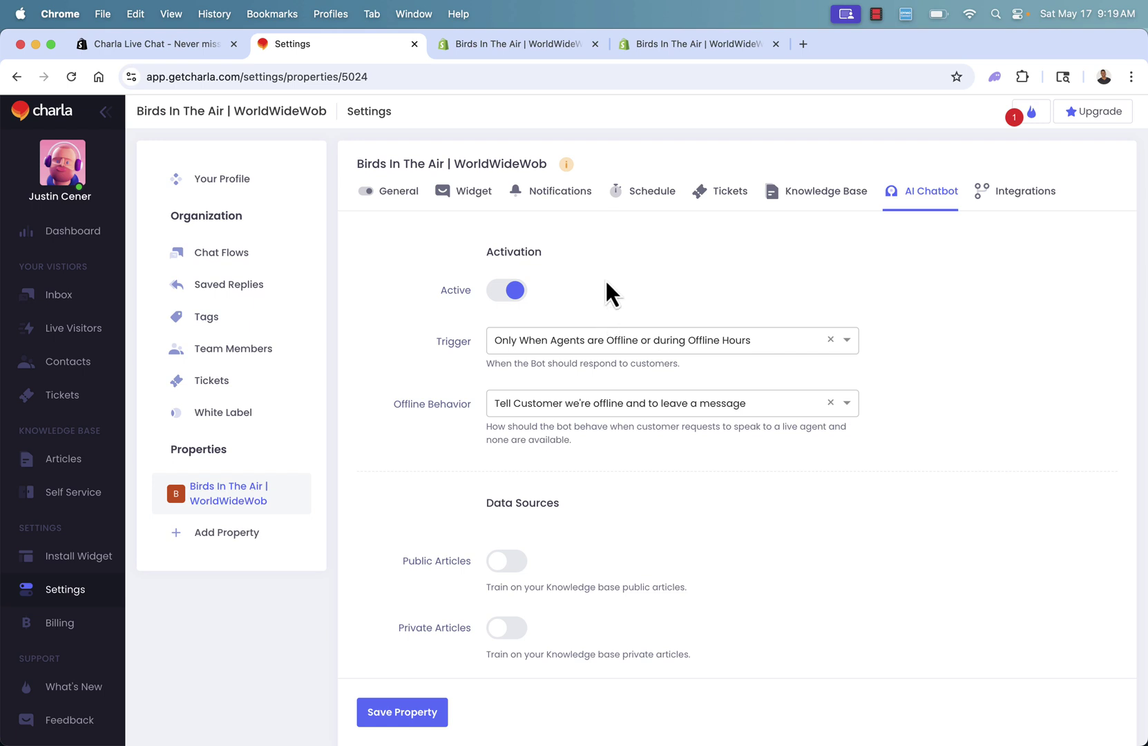
{"action": "scroll", "coordinate": [649, 276], "scroll_direction": "down", "scroll_amount": 5}
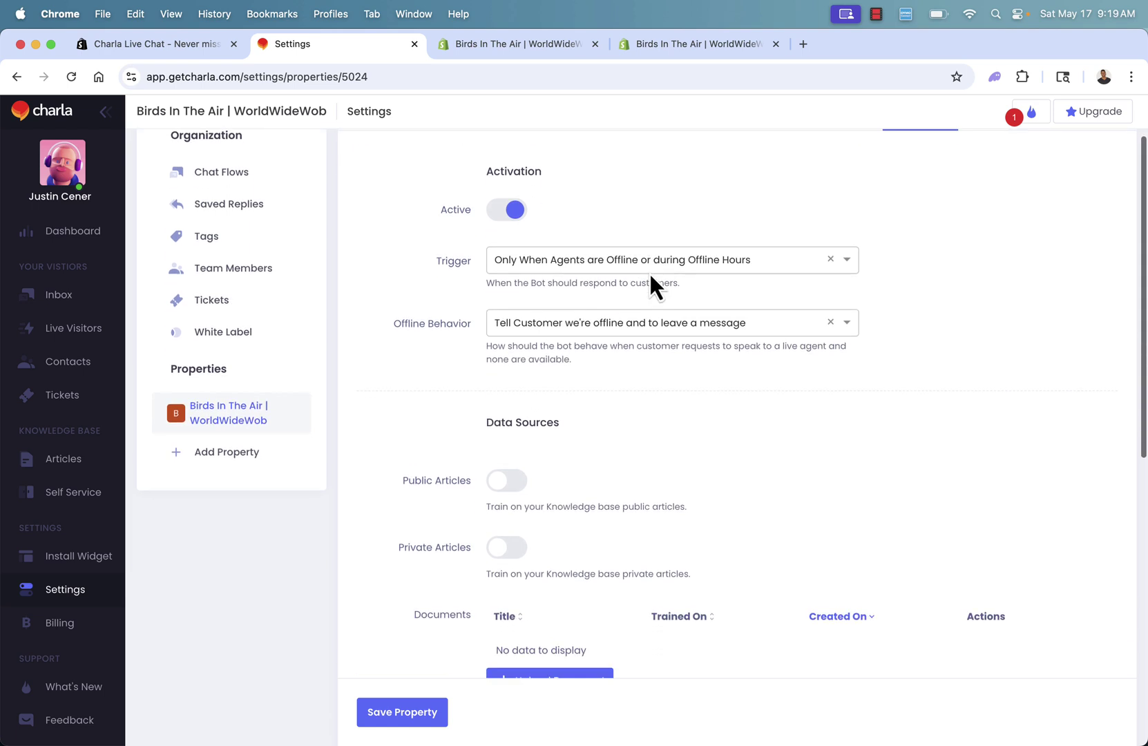
{"action": "scroll", "coordinate": [650, 272], "scroll_direction": "down", "scroll_amount": 1}
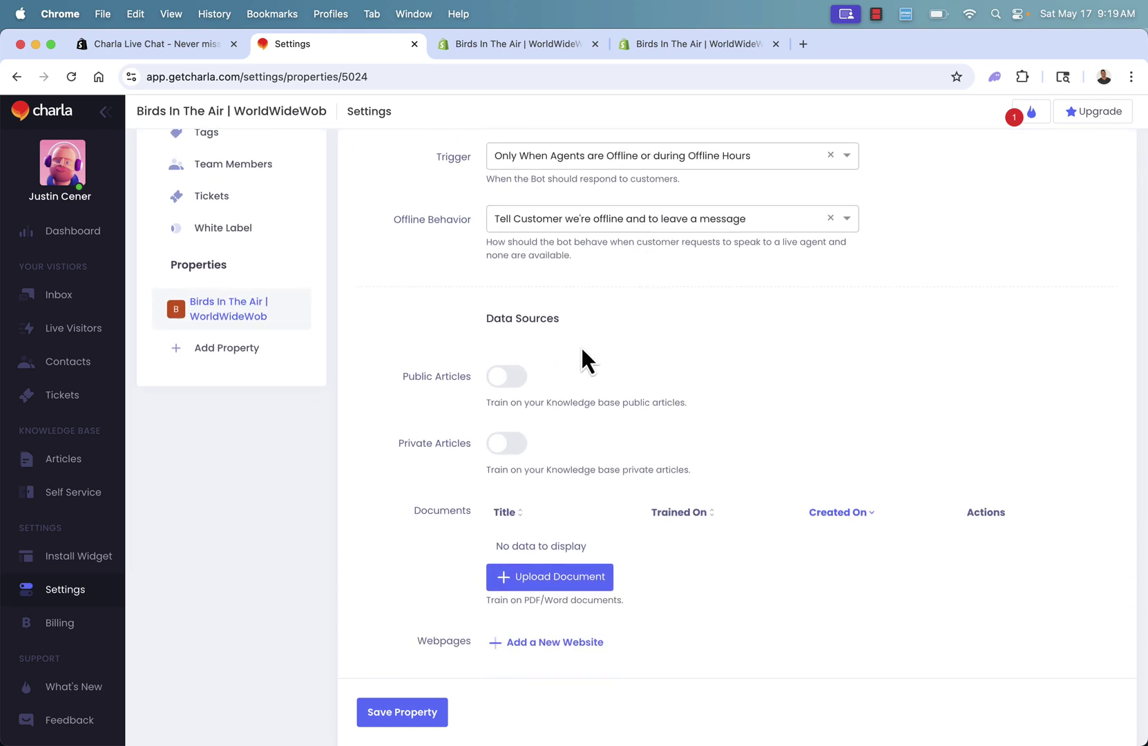
{"action": "left_click", "coordinate": [498, 378]}
{"action": "left_click", "coordinate": [501, 449]}
- Name the chatbot 'Birds In The Air AI' under Personalization
{"action": "scroll", "coordinate": [695, 446], "scroll_direction": "down", "scroll_amount": 2}
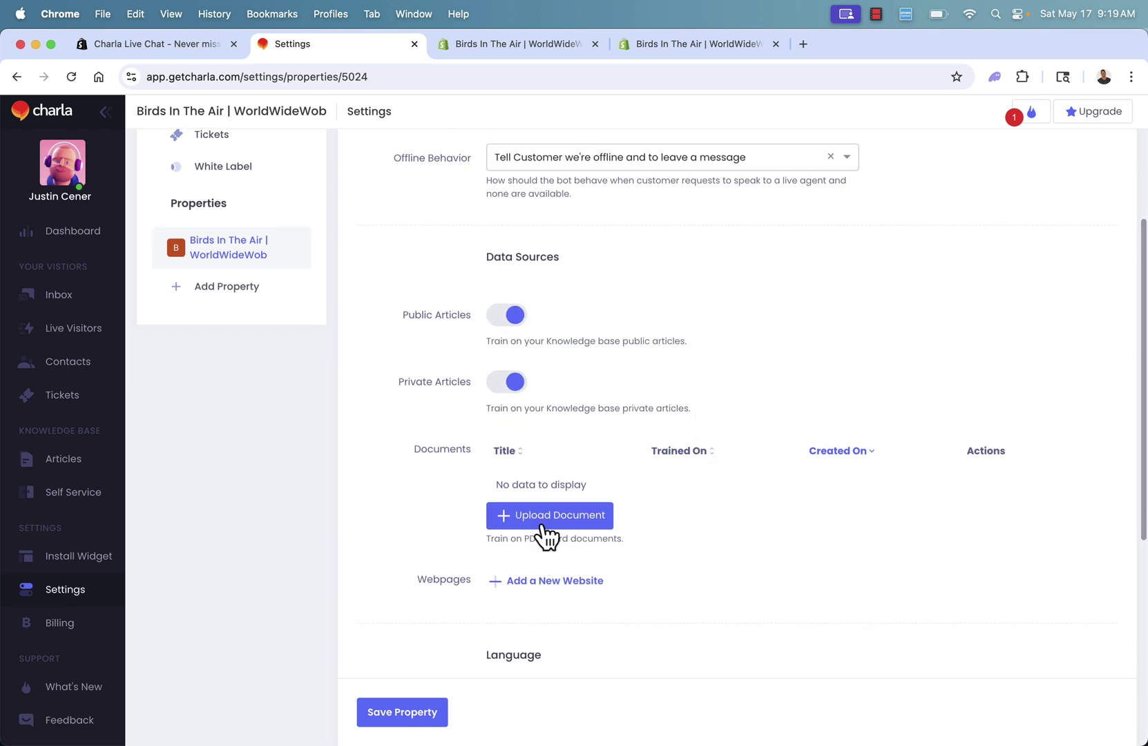
{"action": "scroll", "coordinate": [669, 538], "scroll_direction": "down", "scroll_amount": 6}
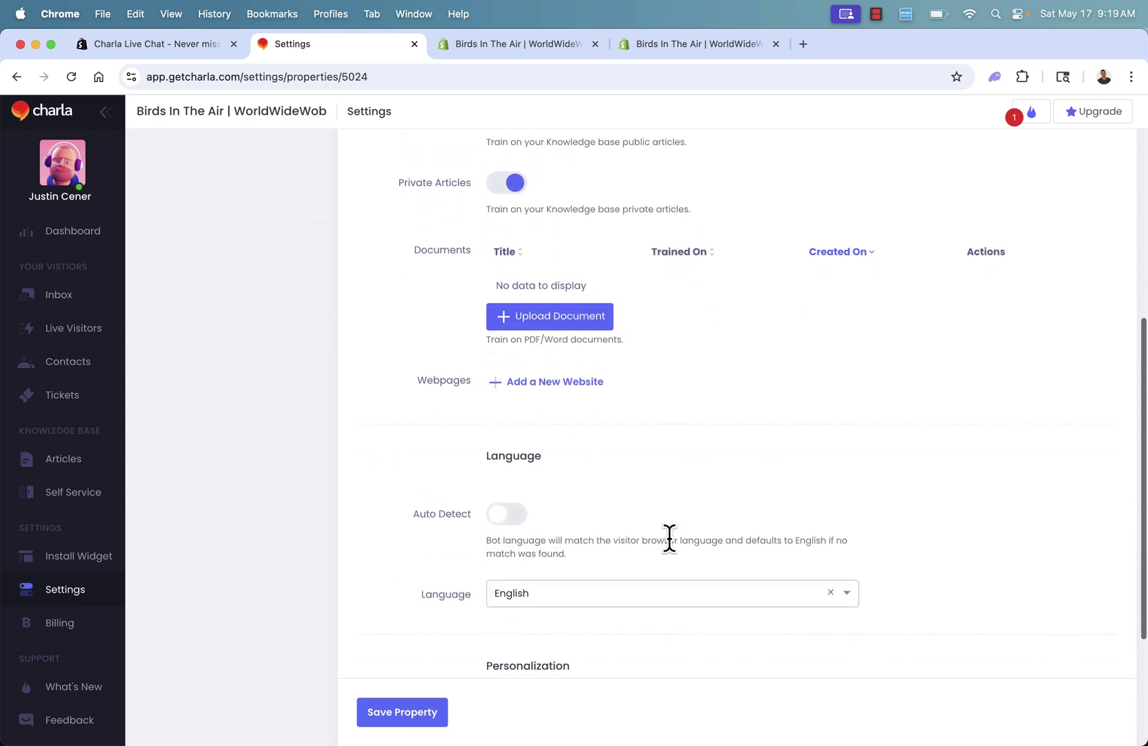
{"action": "scroll", "coordinate": [669, 539], "scroll_direction": "down", "scroll_amount": 5}
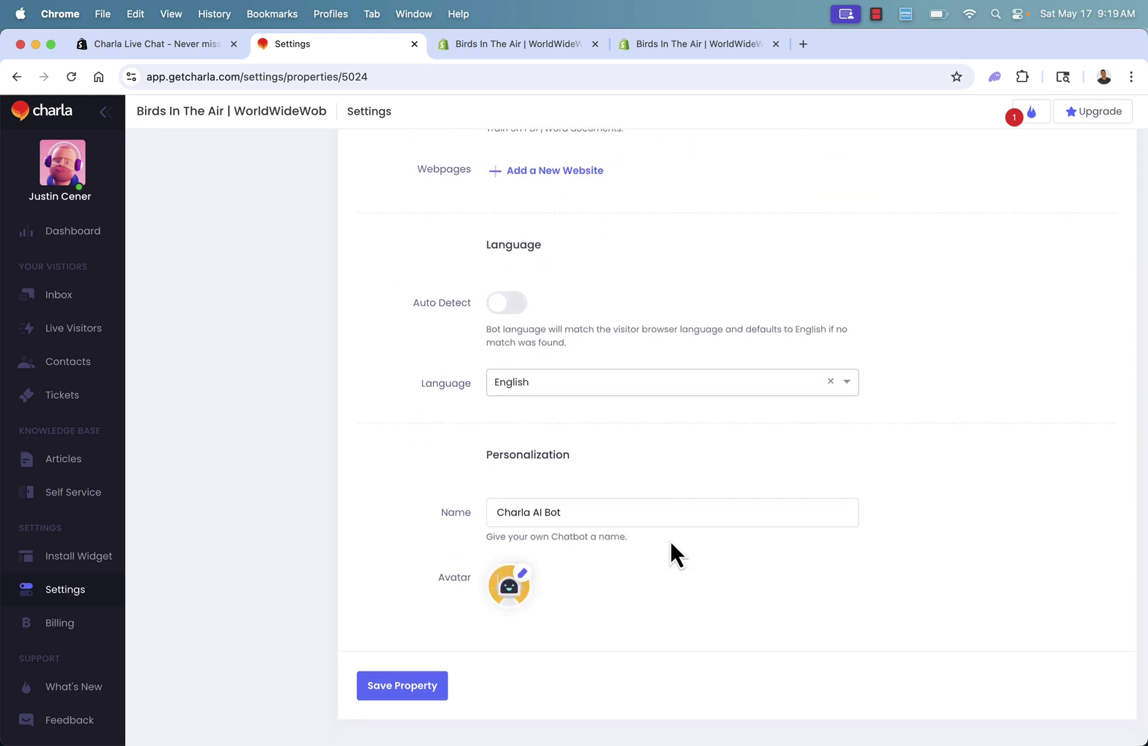
{"action": "triple_click", "coordinate": [625, 511]}
{"action": "type", "text": "Birds In The Air AI"}
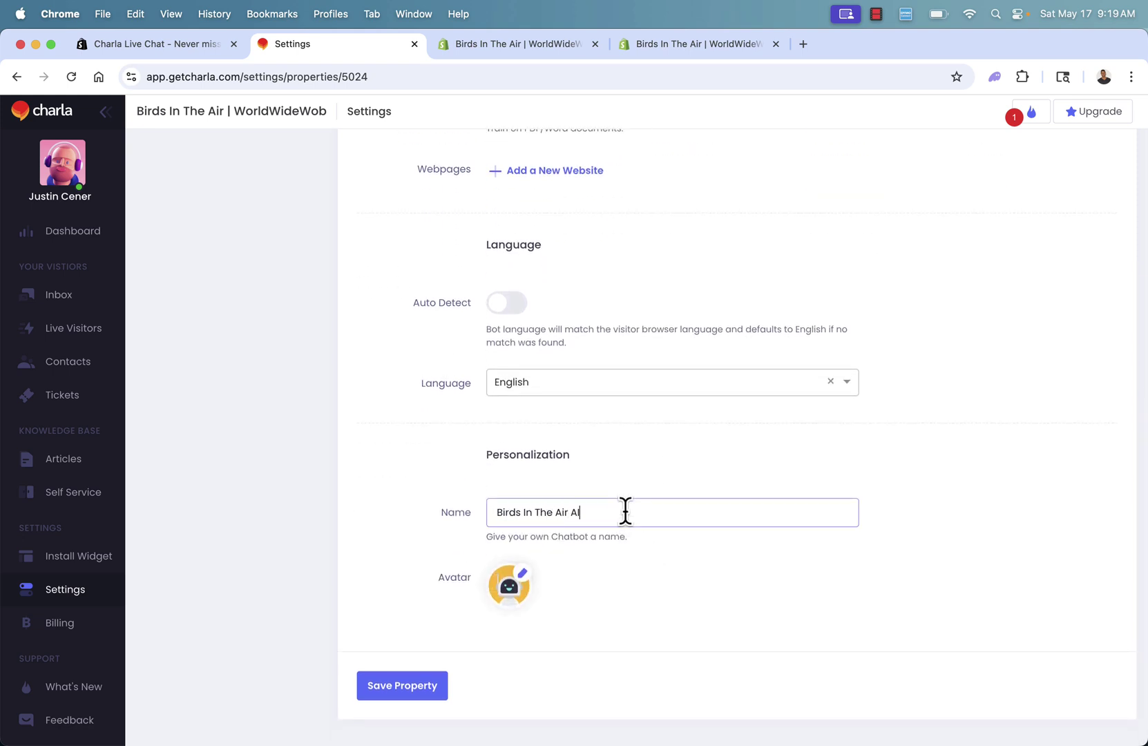
{"action": "left_click", "coordinate": [553, 587]}
- Save the chatbot property settings, then pass through Tickets and Settings back to the Dashboard
{"action": "left_click", "coordinate": [409, 685]}
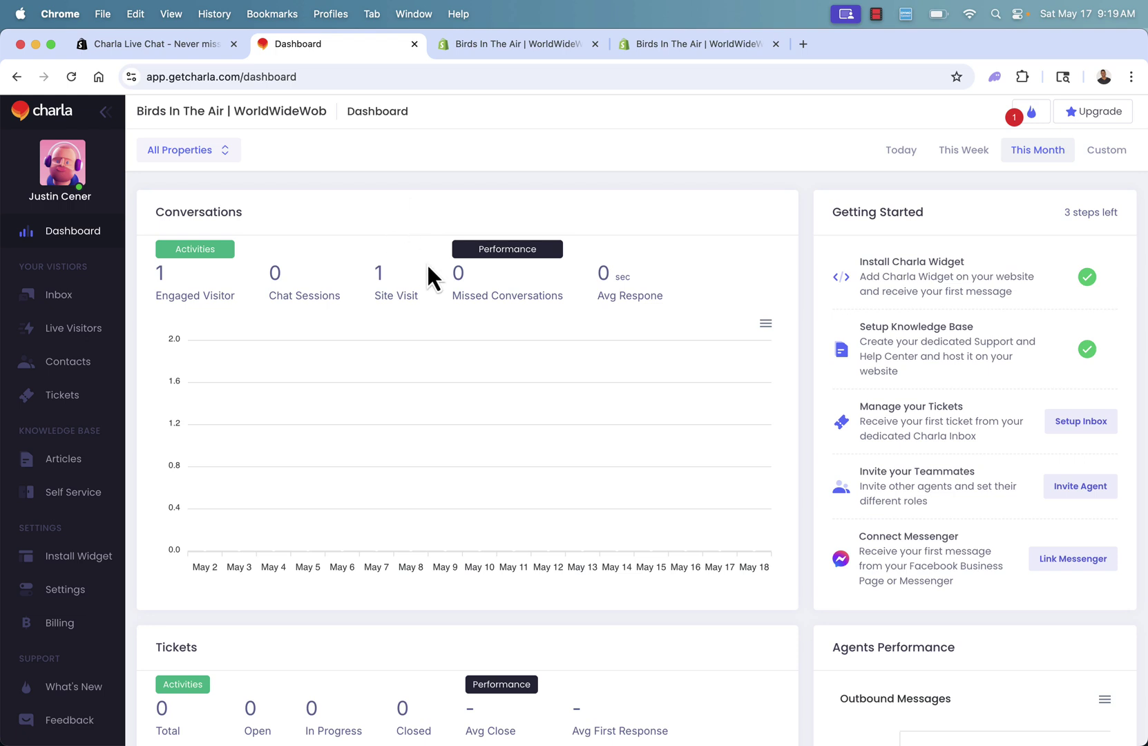
{"action": "left_click", "coordinate": [77, 396]}
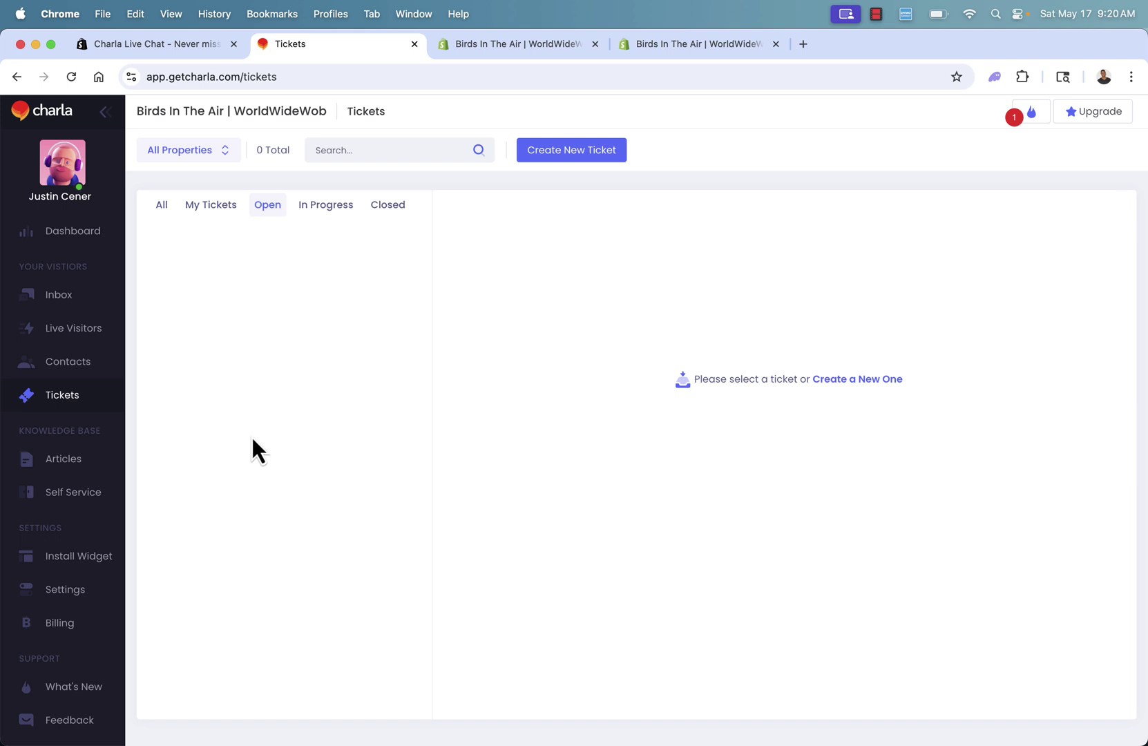
{"action": "left_click", "coordinate": [68, 605]}
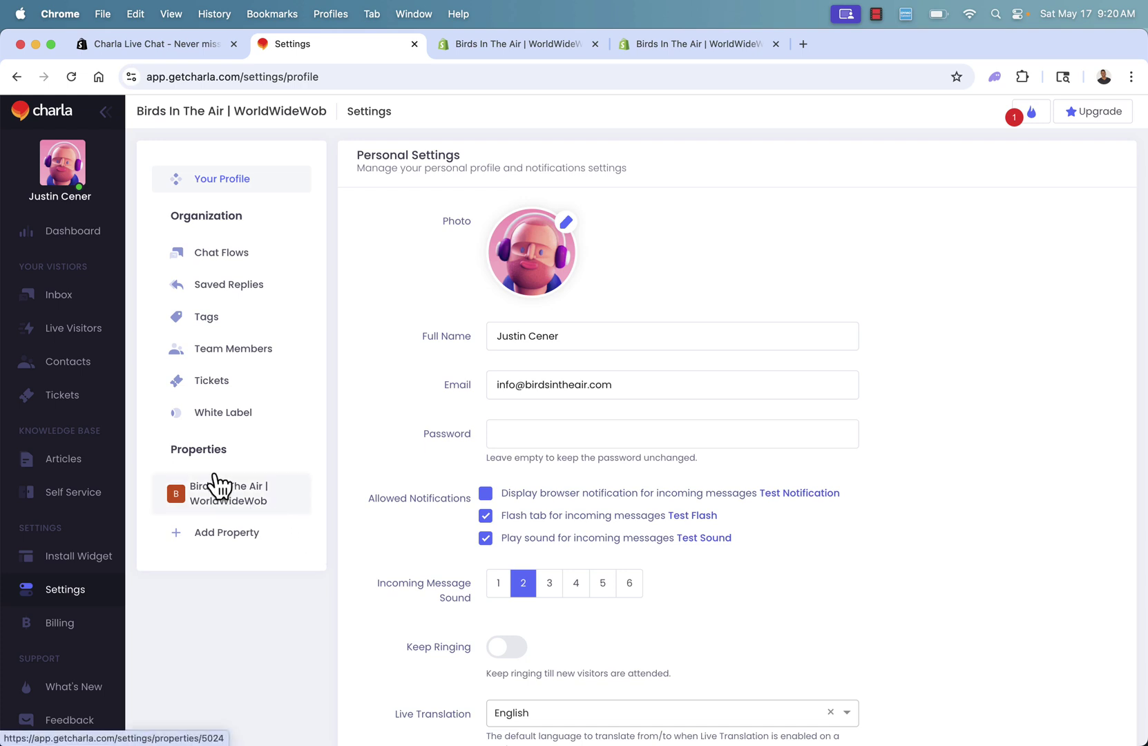
{"action": "left_click", "coordinate": [76, 239]}
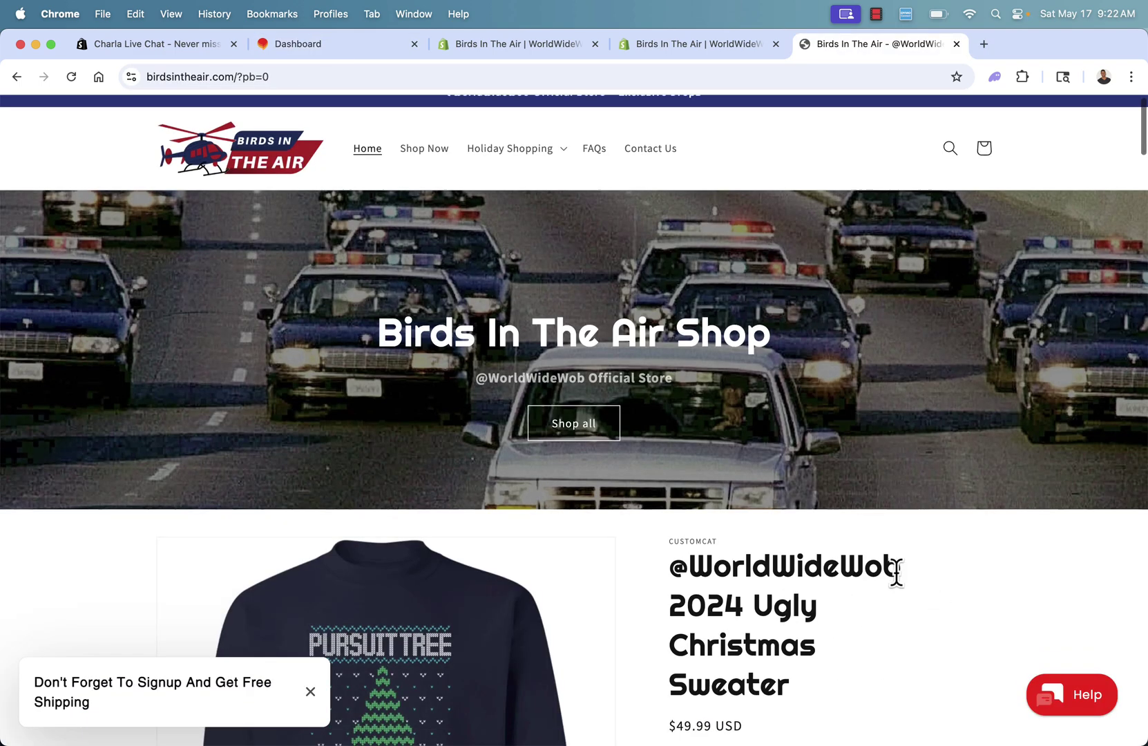
- On the Birds In The Air storefront, open the Help chat and start a new message to the store
{"action": "scroll", "coordinate": [897, 573], "scroll_direction": "down", "scroll_amount": 4}
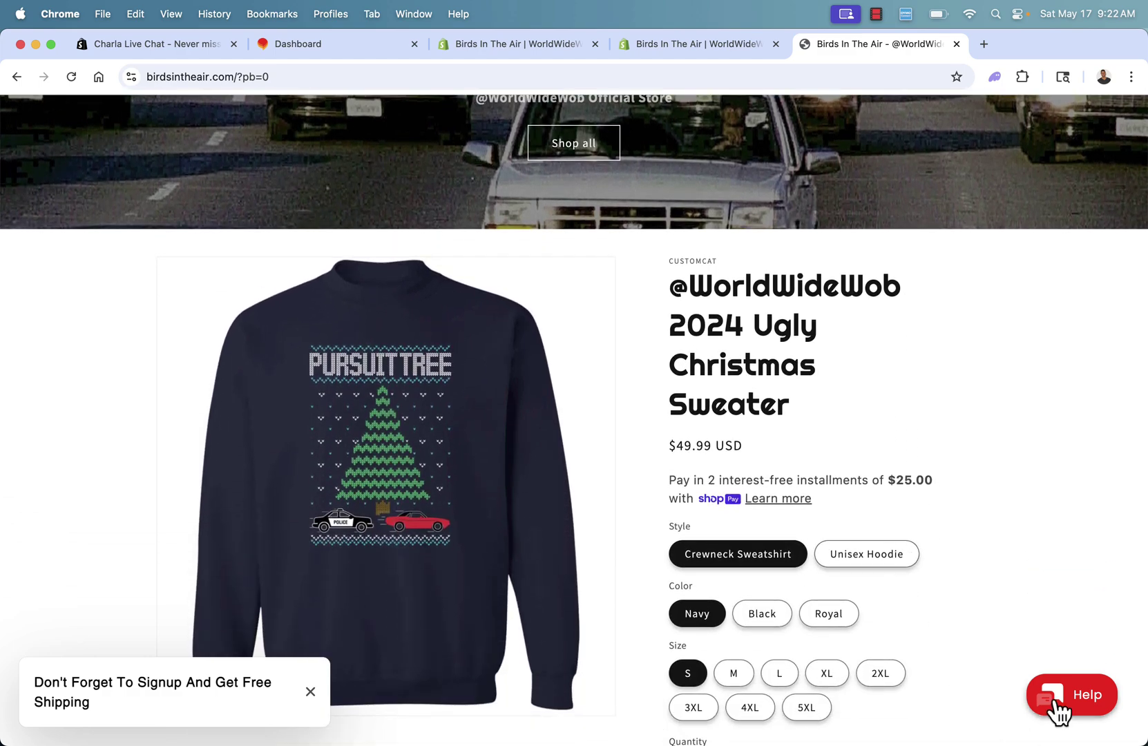
{"action": "left_click", "coordinate": [1057, 699]}
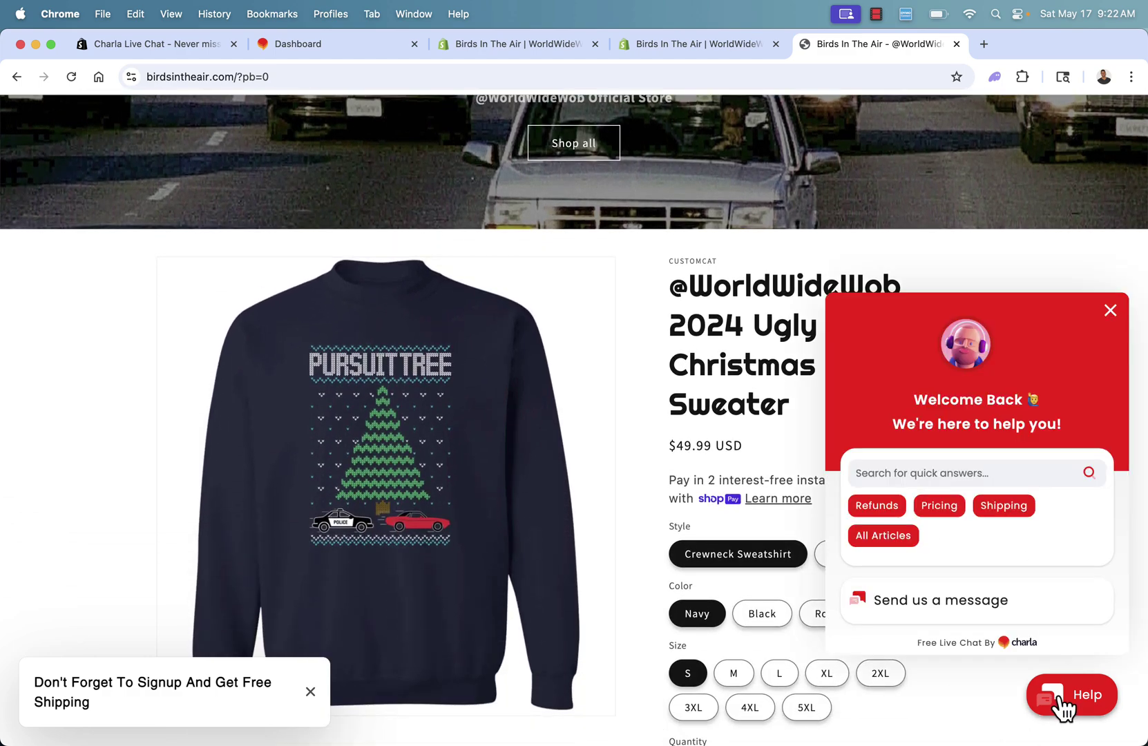
{"action": "left_click", "coordinate": [916, 602]}
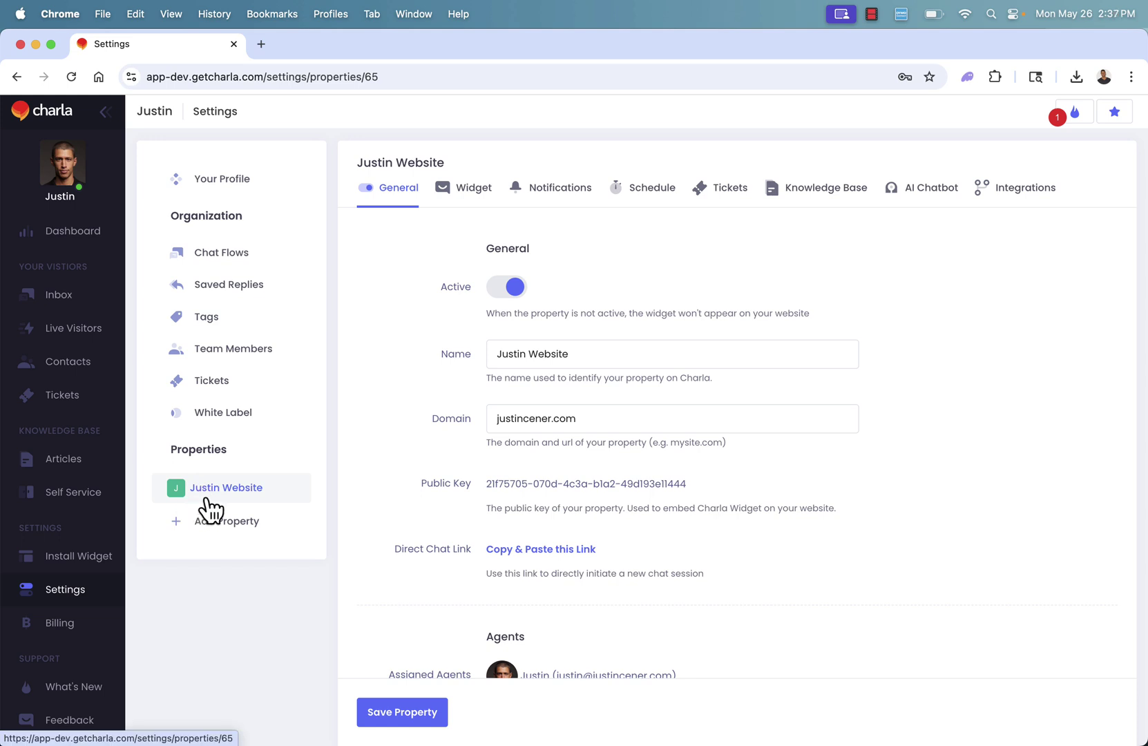
- Review the property's General, Widget, Notifications, Schedule and Tickets settings
{"action": "scroll", "coordinate": [519, 432], "scroll_direction": "down", "scroll_amount": 2}
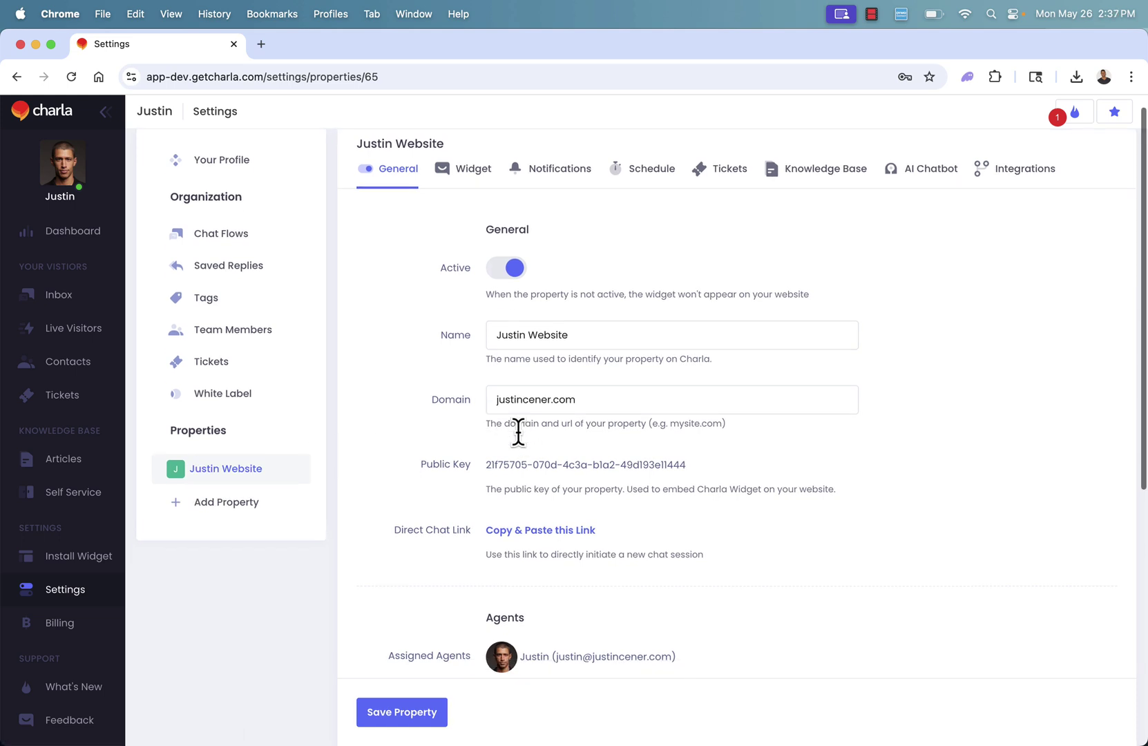
{"action": "scroll", "coordinate": [518, 433], "scroll_direction": "up", "scroll_amount": 2}
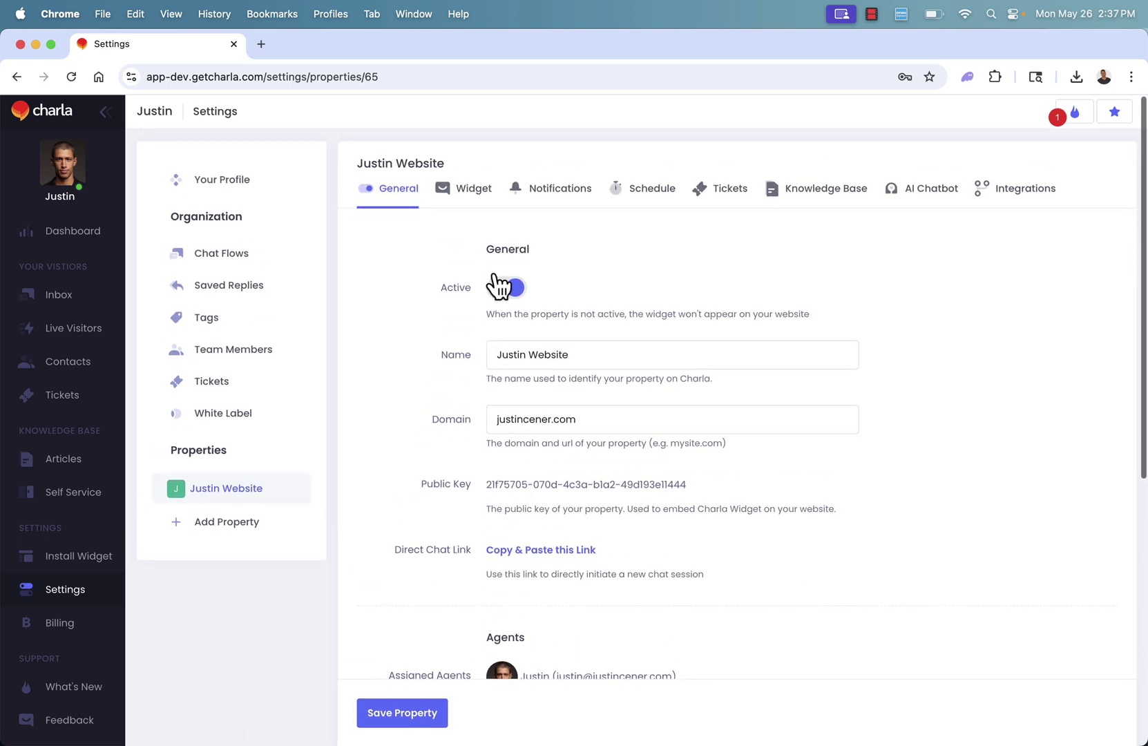
{"action": "left_click", "coordinate": [470, 191]}
{"action": "left_click", "coordinate": [545, 190]}
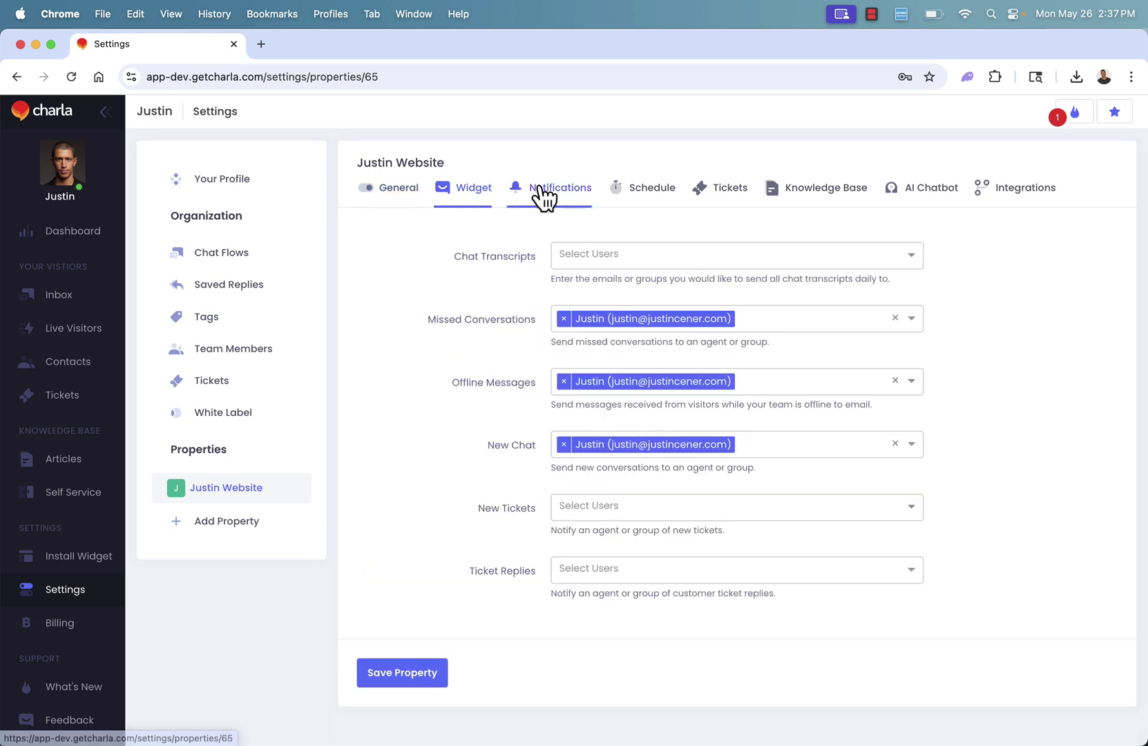
{"action": "left_click", "coordinate": [645, 193]}
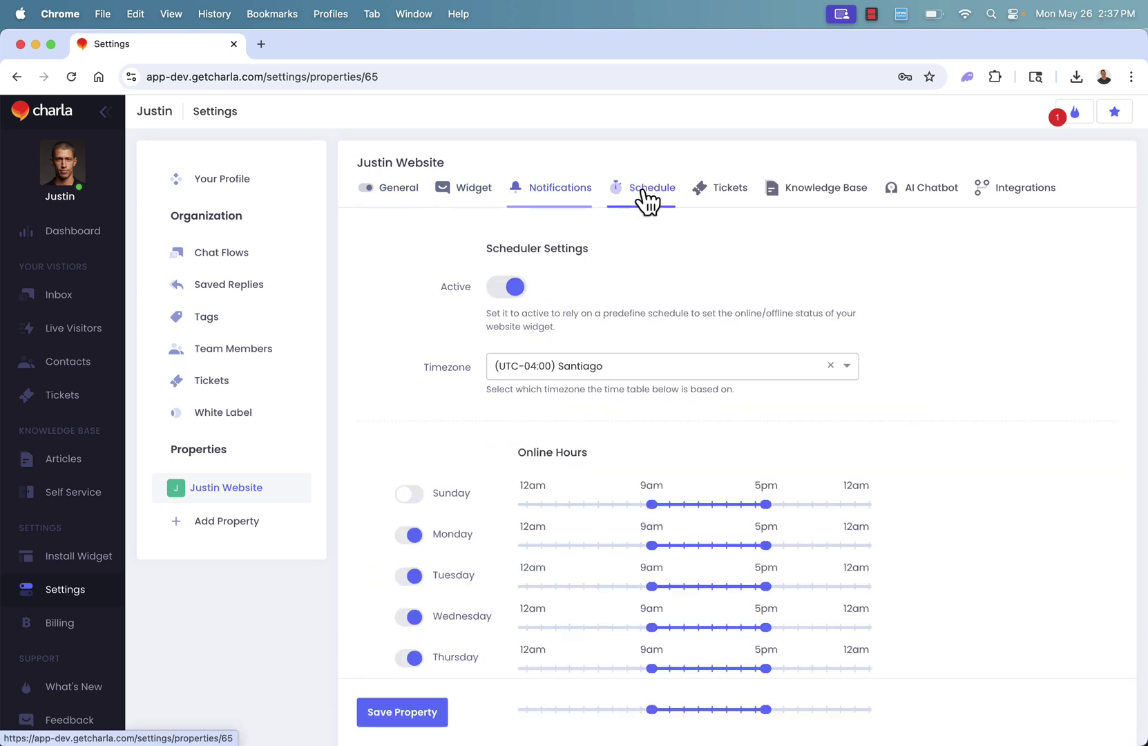
{"action": "scroll", "coordinate": [806, 304], "scroll_direction": "down", "scroll_amount": 3}
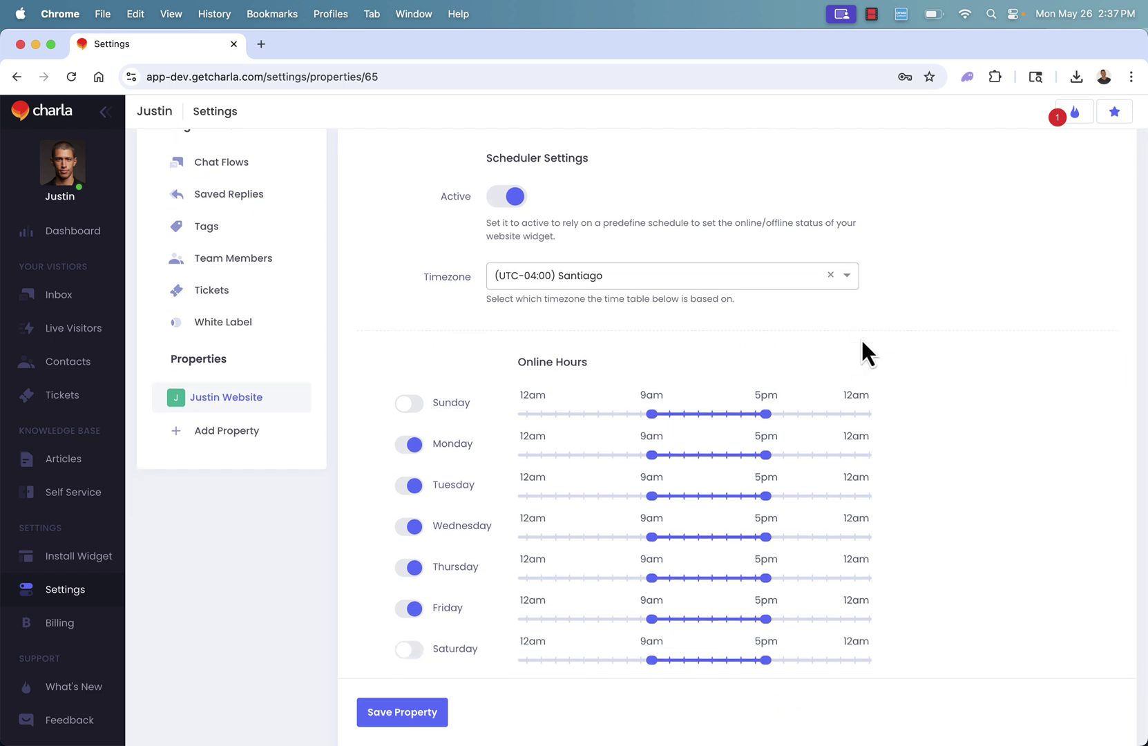
{"action": "scroll", "coordinate": [712, 494], "scroll_direction": "up", "scroll_amount": 3}
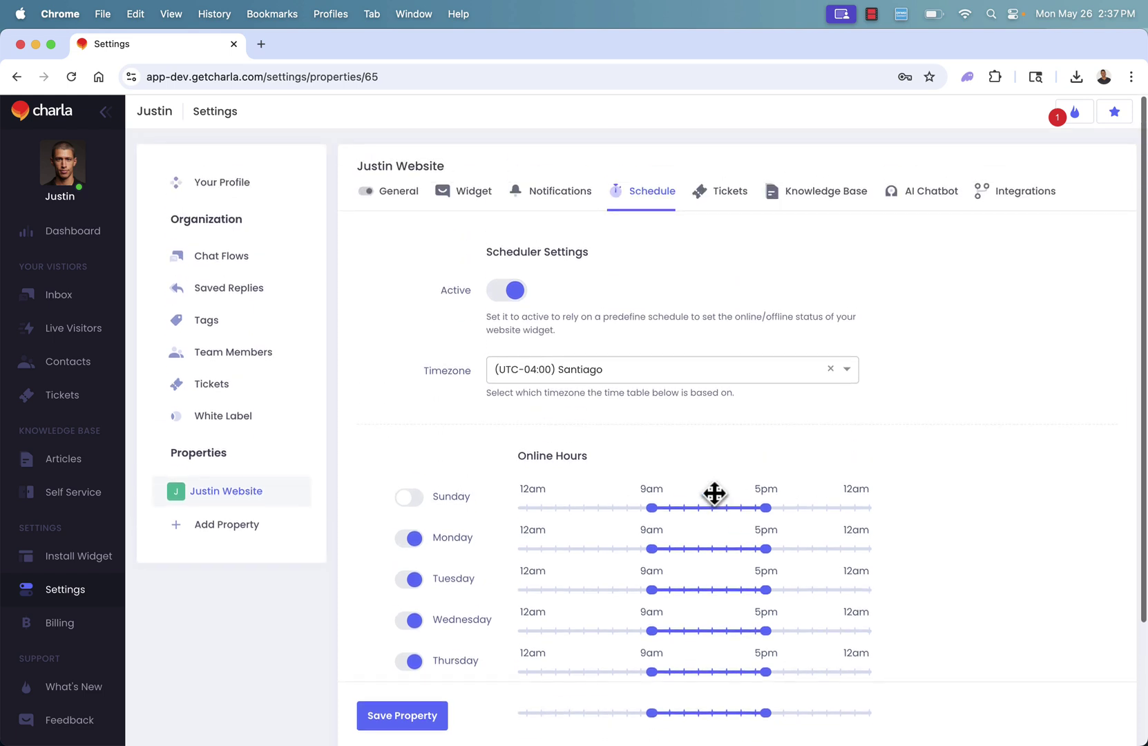
{"action": "left_click", "coordinate": [732, 195]}
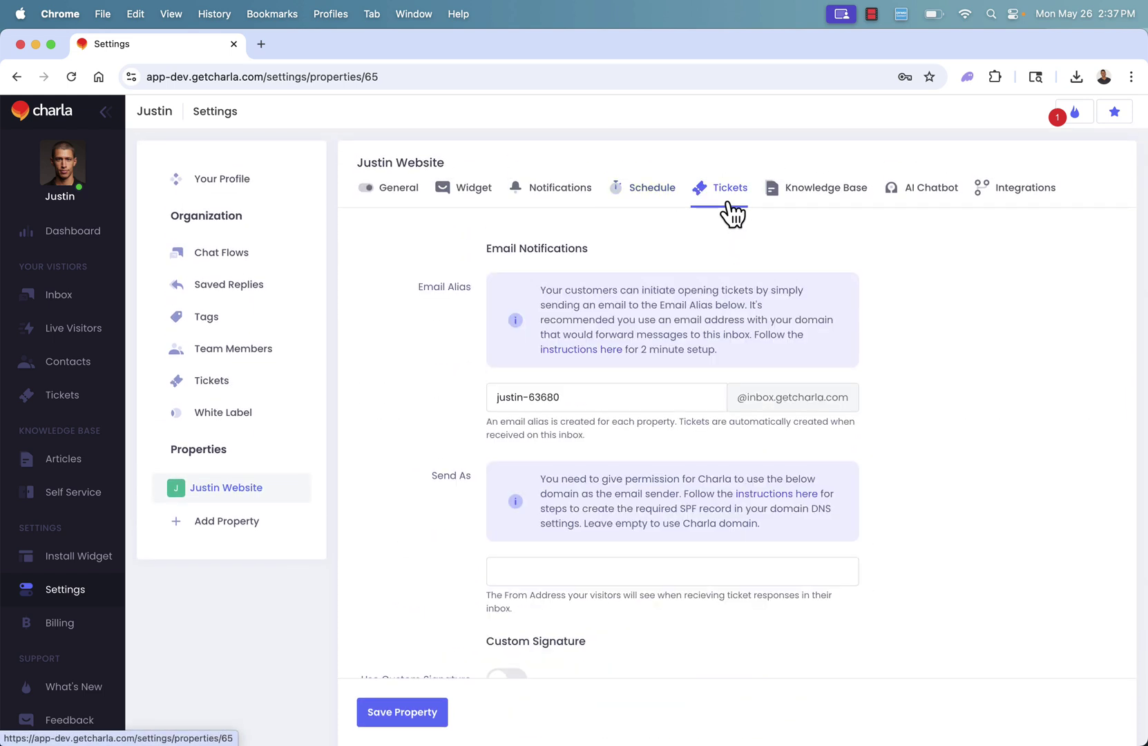
{"action": "scroll", "coordinate": [597, 323], "scroll_direction": "down", "scroll_amount": 1}
{"action": "scroll", "coordinate": [598, 330], "scroll_direction": "down", "scroll_amount": 6}
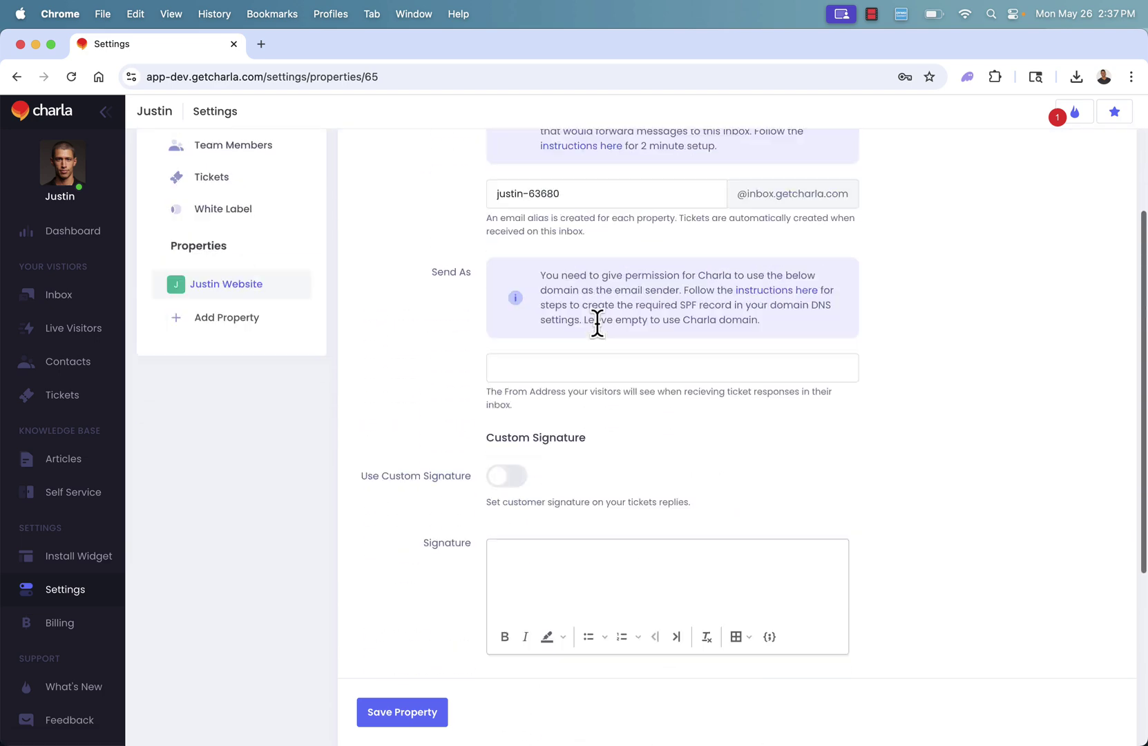
{"action": "scroll", "coordinate": [600, 335], "scroll_direction": "up", "scroll_amount": 7}
- Review the Knowledge Base, AI Chatbot and Integrations tabs, ending on the Knowledge Base Articles list
{"action": "left_click", "coordinate": [810, 205]}
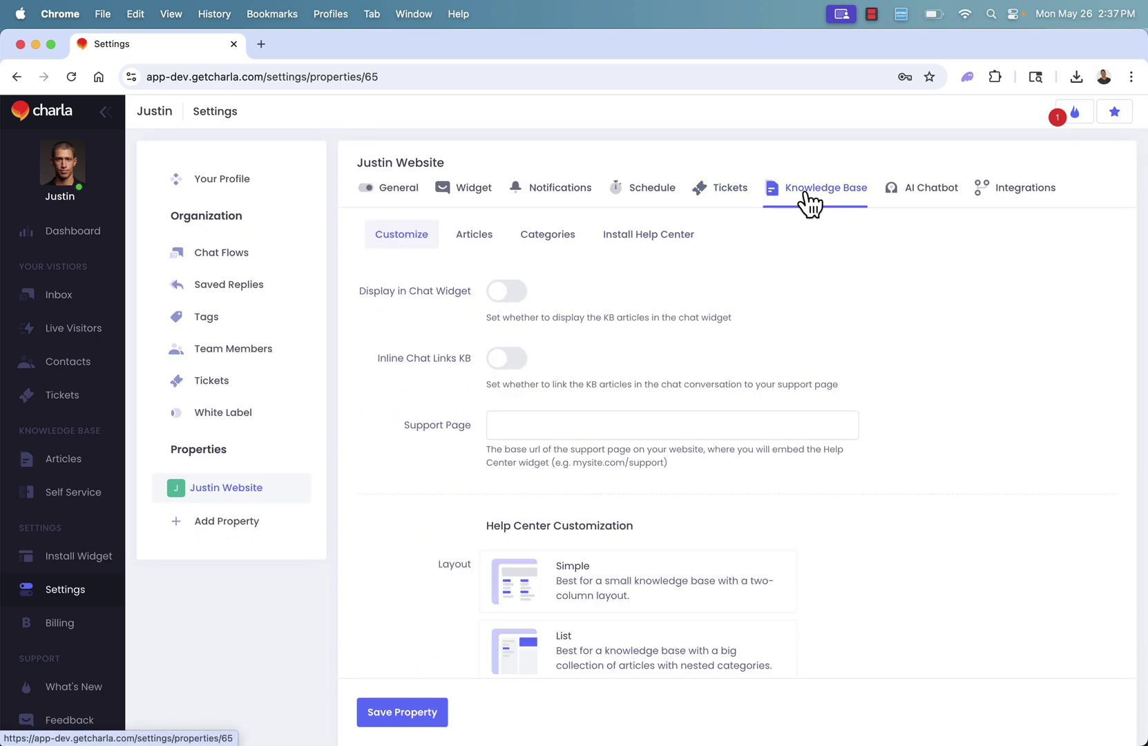
{"action": "left_click", "coordinate": [483, 237]}
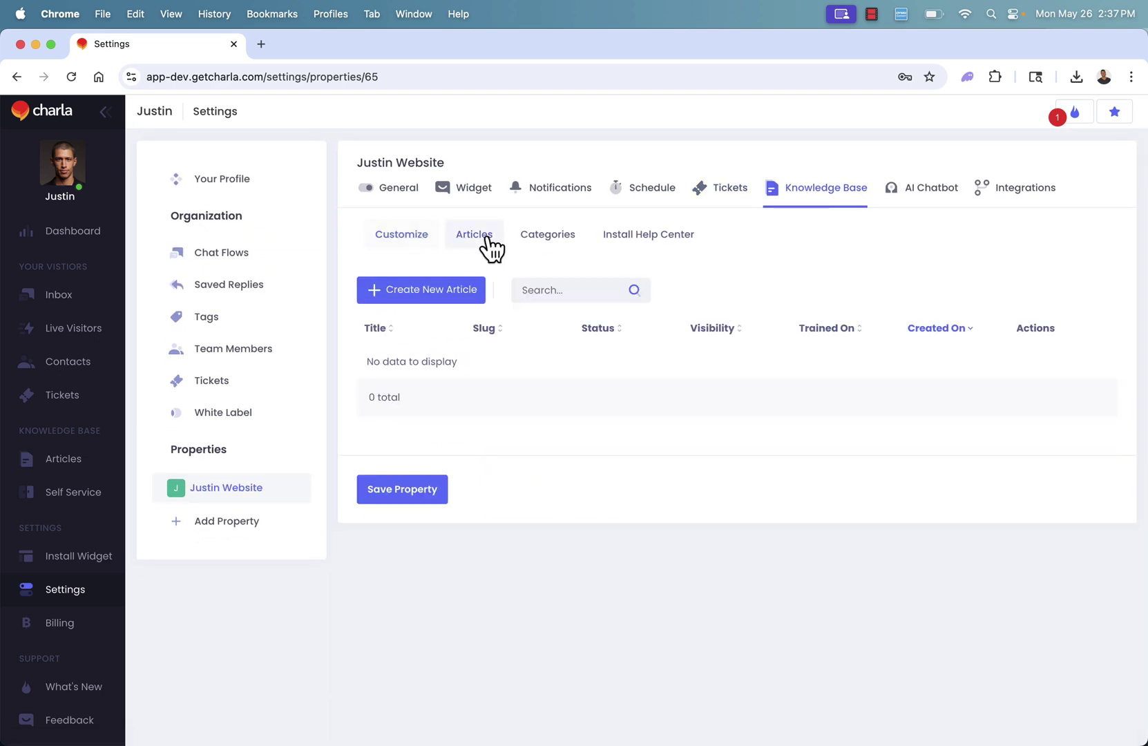
{"action": "left_click", "coordinate": [538, 241]}
{"action": "left_click", "coordinate": [598, 252]}
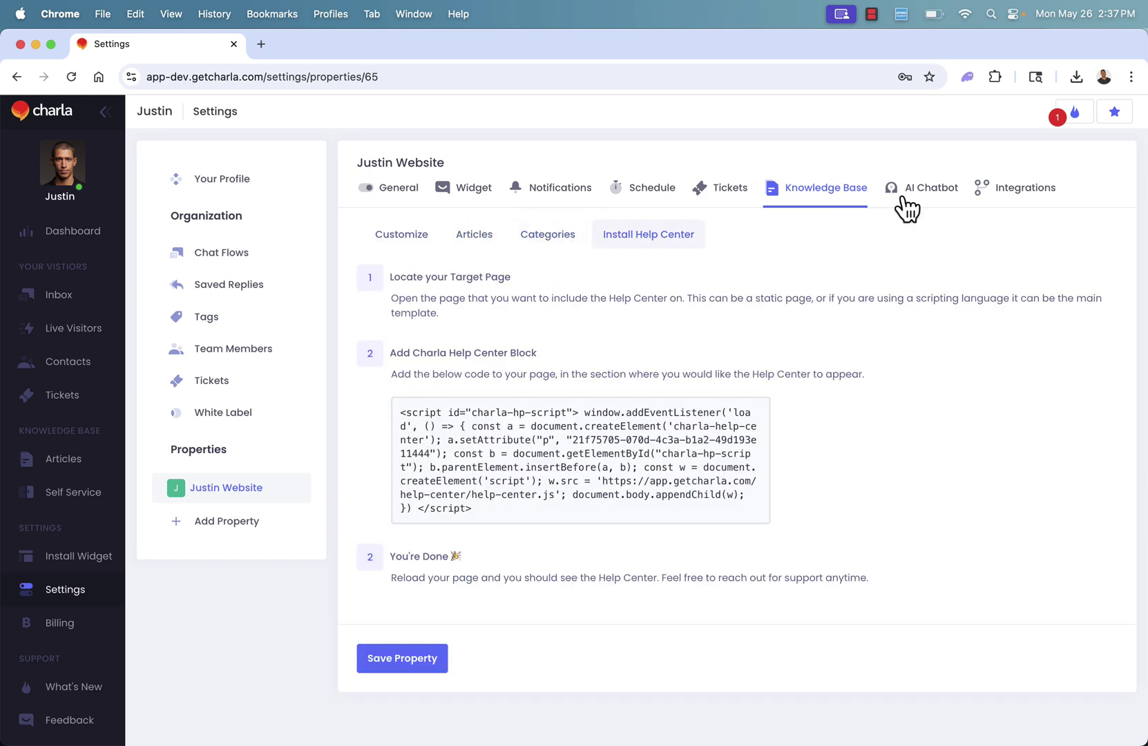
{"action": "left_click", "coordinate": [957, 184]}
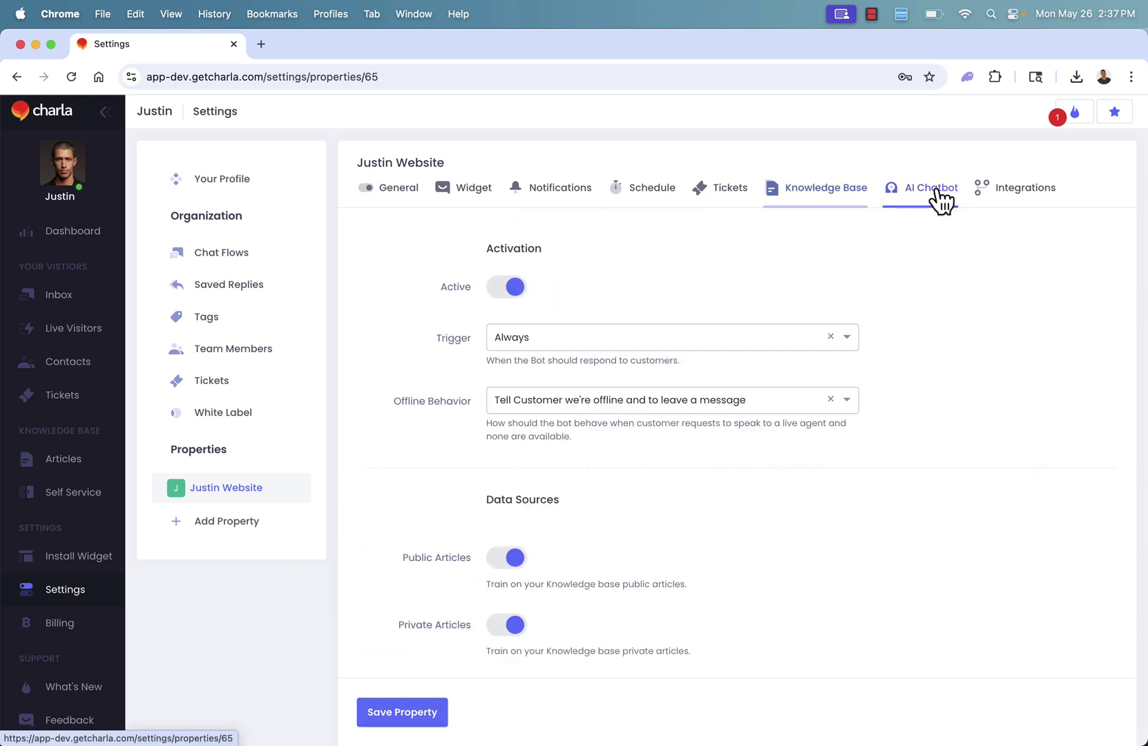
{"action": "left_click", "coordinate": [1007, 197]}
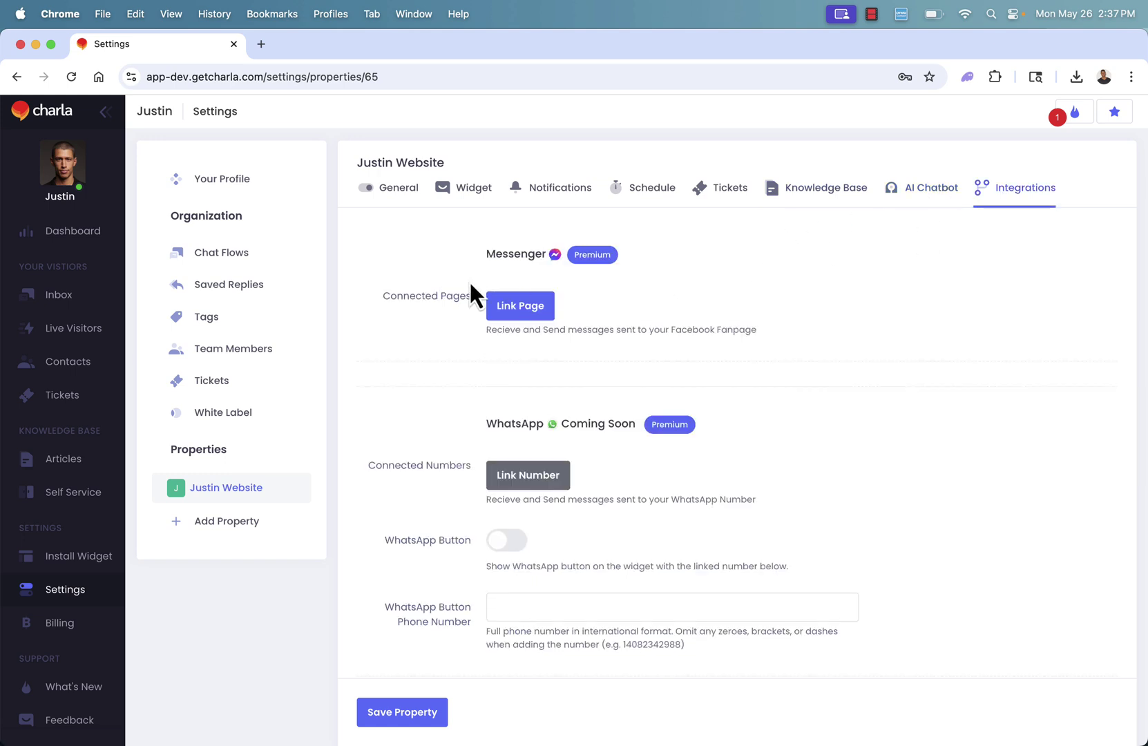
{"action": "left_click", "coordinate": [65, 457]}
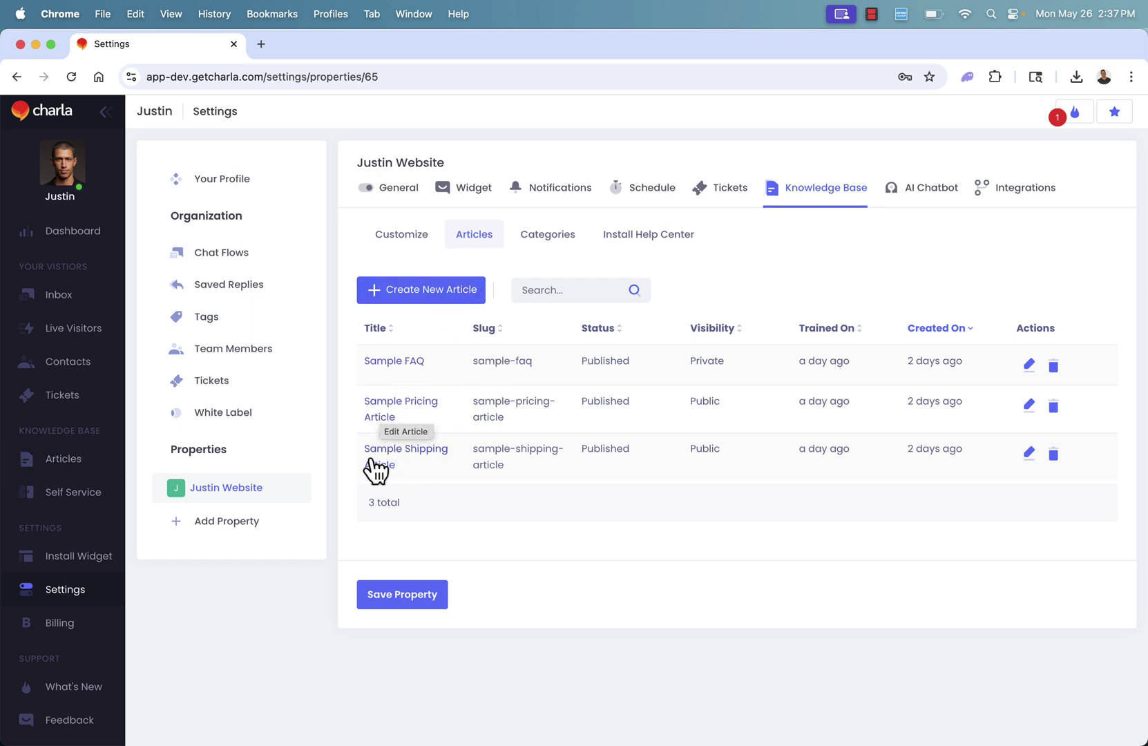
- Open the Sample FAQ article, read its working hours question, and return to the Articles list
{"action": "left_click", "coordinate": [388, 360]}
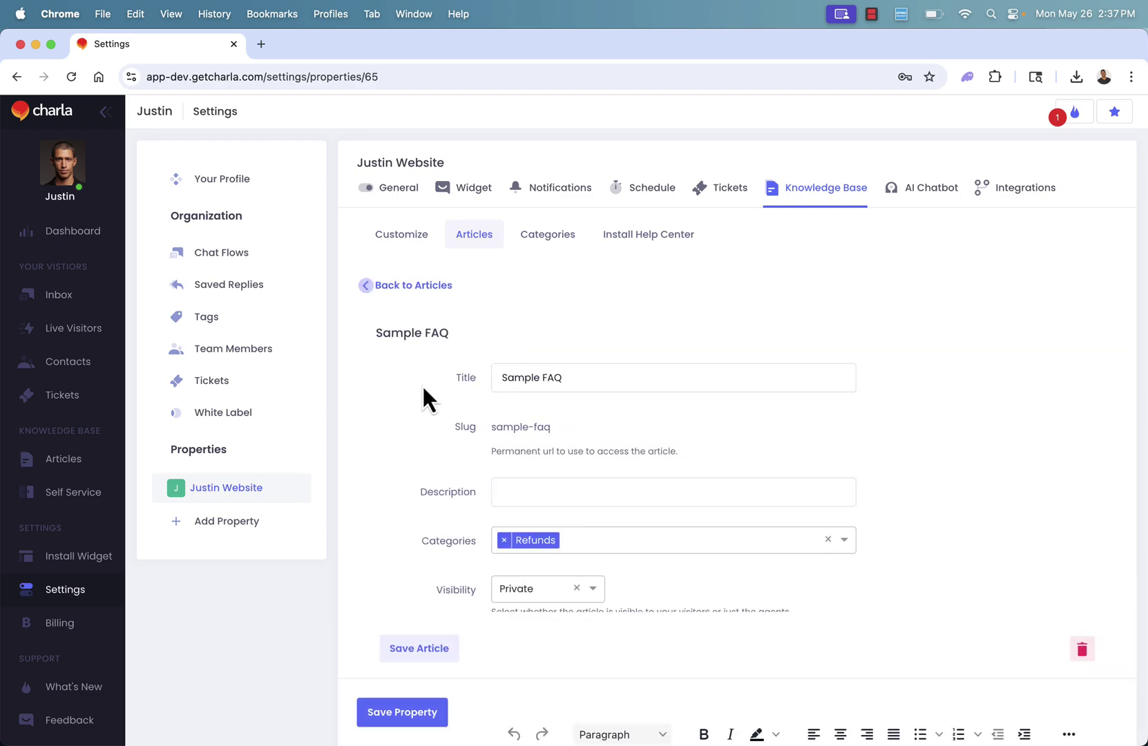
{"action": "scroll", "coordinate": [433, 392], "scroll_direction": "down", "scroll_amount": 10}
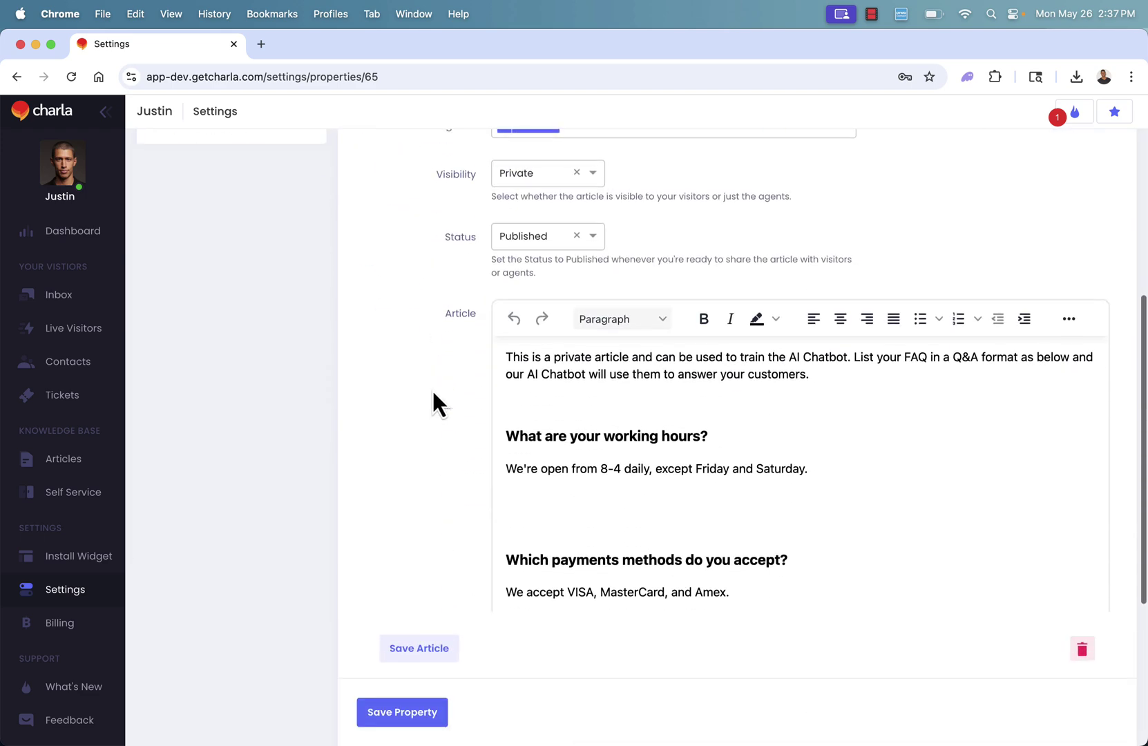
{"action": "scroll", "coordinate": [435, 388], "scroll_direction": "down", "scroll_amount": 2}
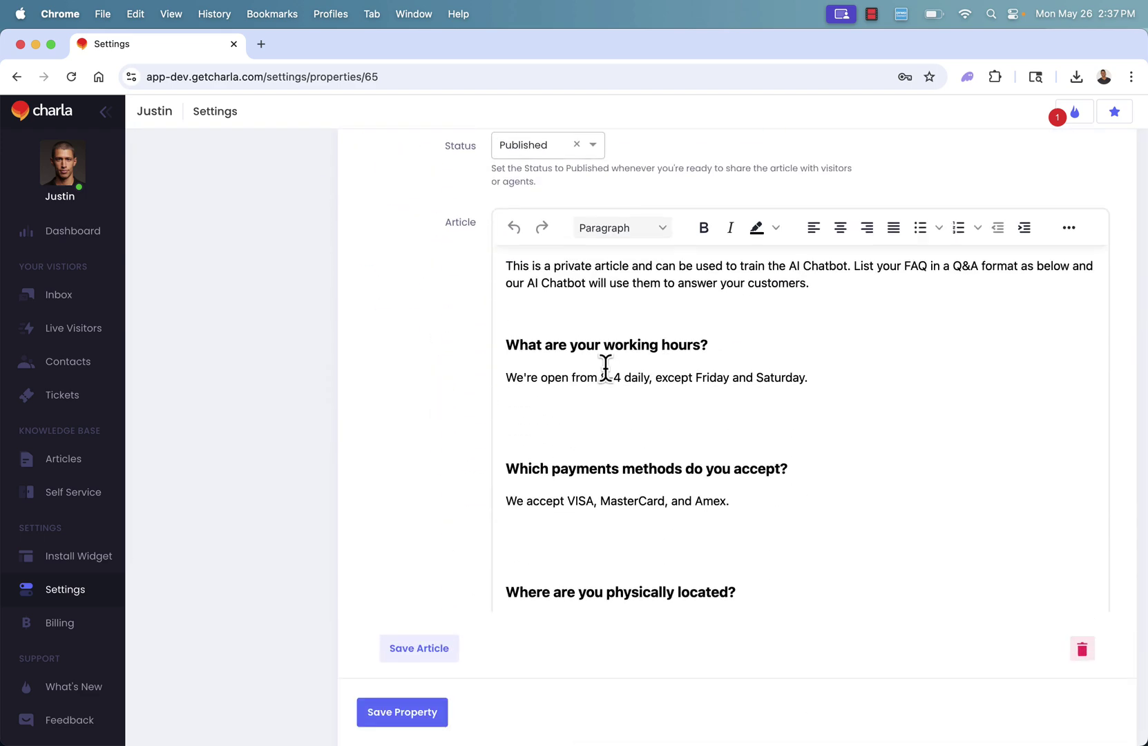
{"action": "scroll", "coordinate": [605, 366], "scroll_direction": "down", "scroll_amount": 2}
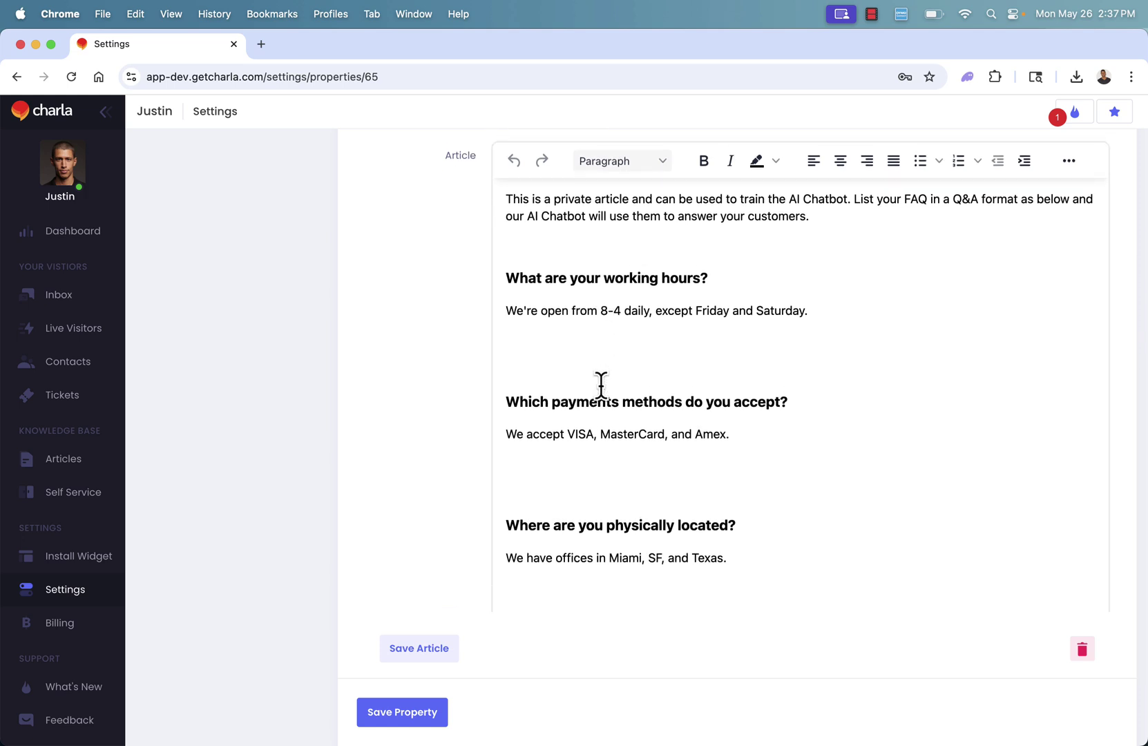
{"action": "left_click_drag", "start_coordinate": [536, 280], "coordinate": [649, 283]}
{"action": "left_click", "coordinate": [649, 284]}
{"action": "scroll", "coordinate": [555, 473], "scroll_direction": "down", "scroll_amount": 3}
{"action": "scroll", "coordinate": [560, 470], "scroll_direction": "up", "scroll_amount": 20}
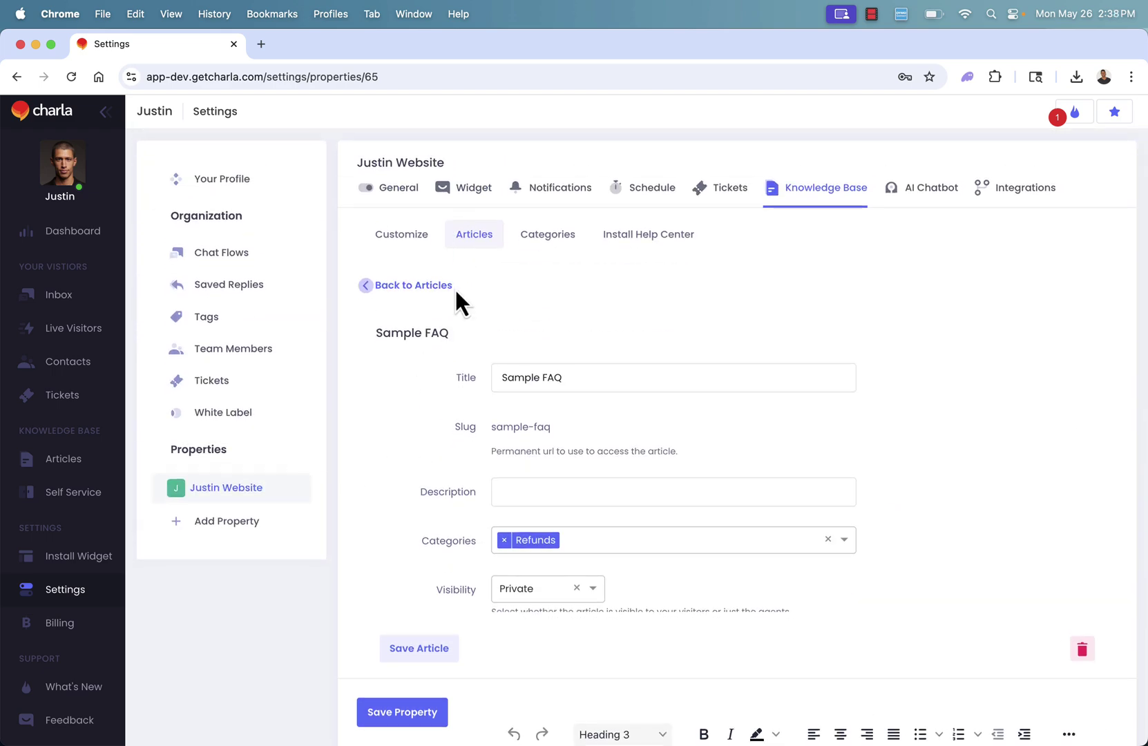
{"action": "left_click", "coordinate": [409, 289]}
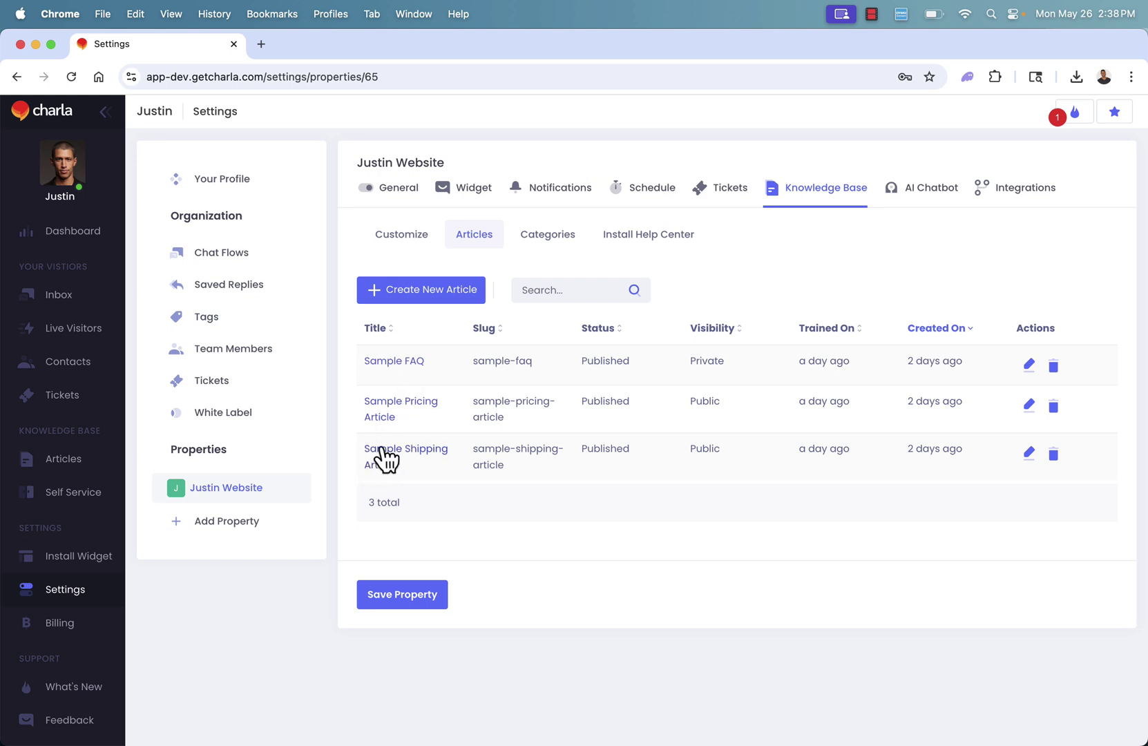
- Start a new knowledge base article titled 'Personalization FAQs'
{"action": "left_click", "coordinate": [455, 304]}
{"action": "left_click", "coordinate": [538, 378]}
{"action": "type", "text": "Personaliz"}
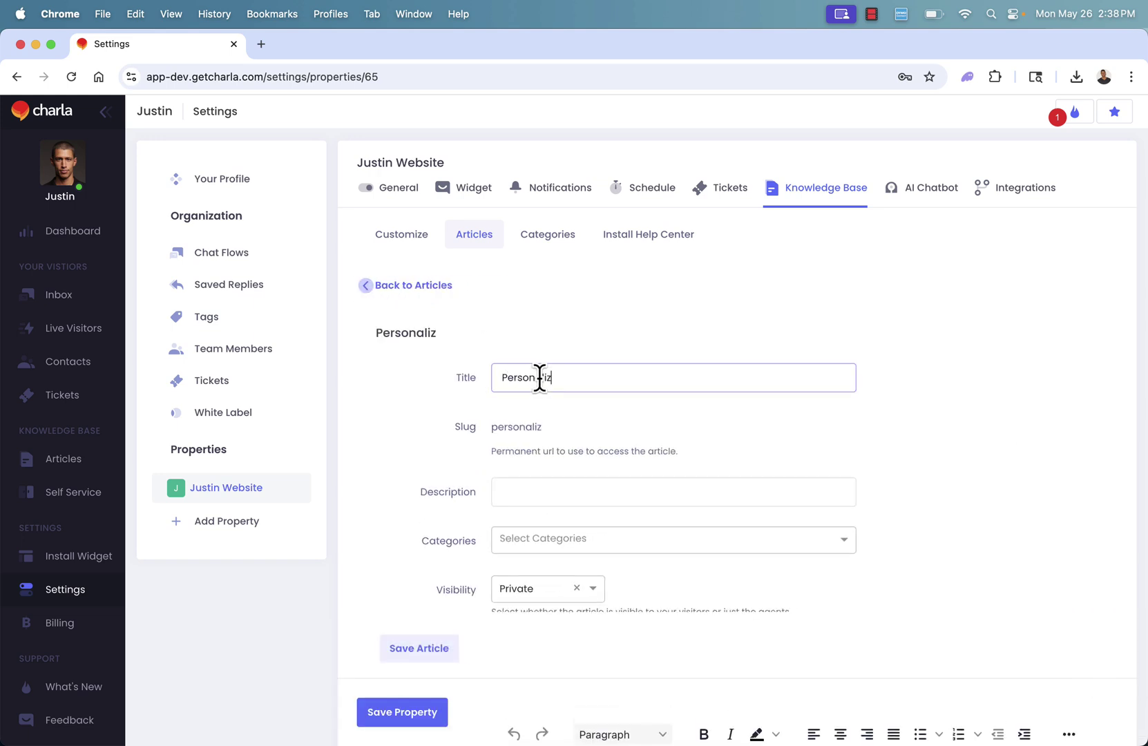
{"action": "type", "text": "ation FAQs"}
{"action": "scroll", "coordinate": [552, 424], "scroll_direction": "down", "scroll_amount": 10}
- Write the body lines: 'Make sure that you upload:', 'PNG File', 'At least 5000px', 'Bright and sharp image.'
{"action": "left_click", "coordinate": [551, 438]}
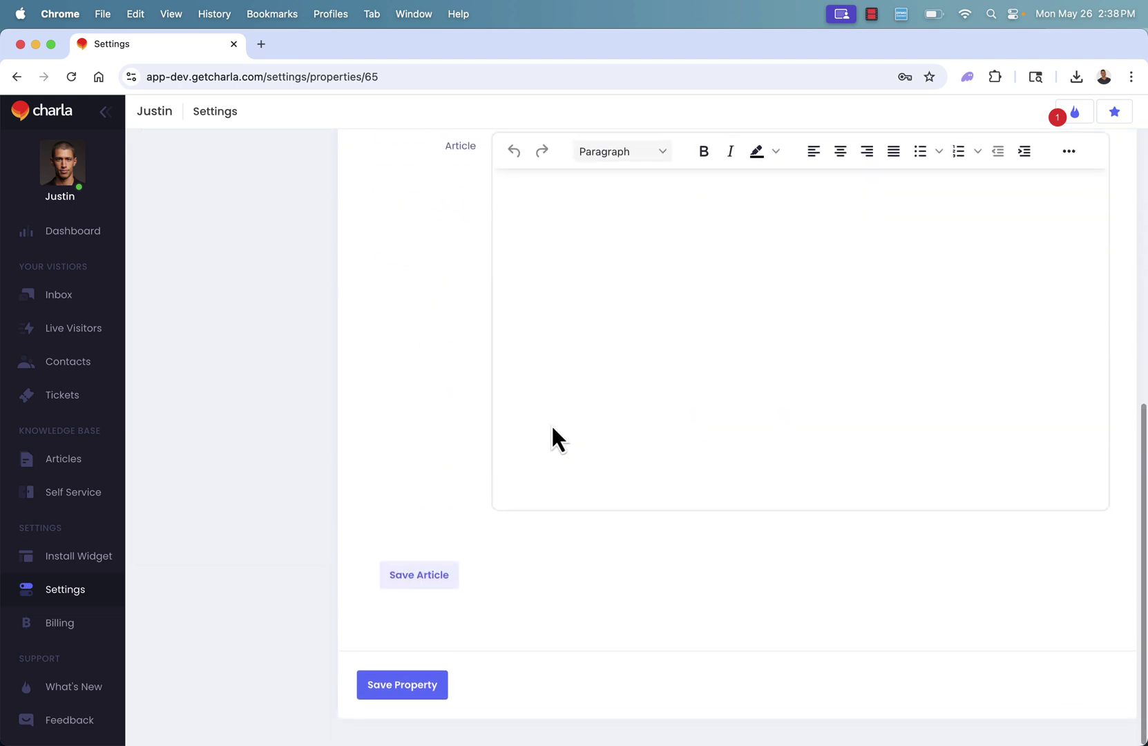
{"action": "type", "text": "Make sure t"}
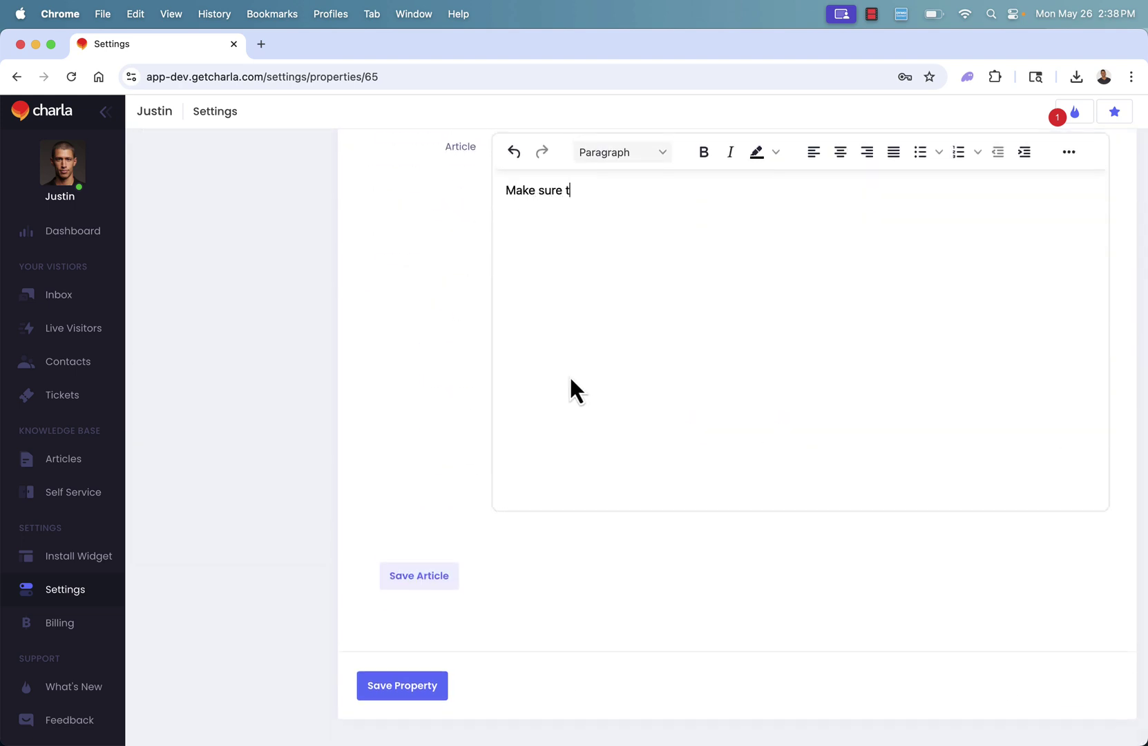
{"action": "type", "text": "hat you upload:"}
{"action": "key", "text": "Return"}
{"action": "type", "text": "PNG File"}
{"action": "key", "text": "Return"}
{"action": "type", "text": "At least 5000px"}
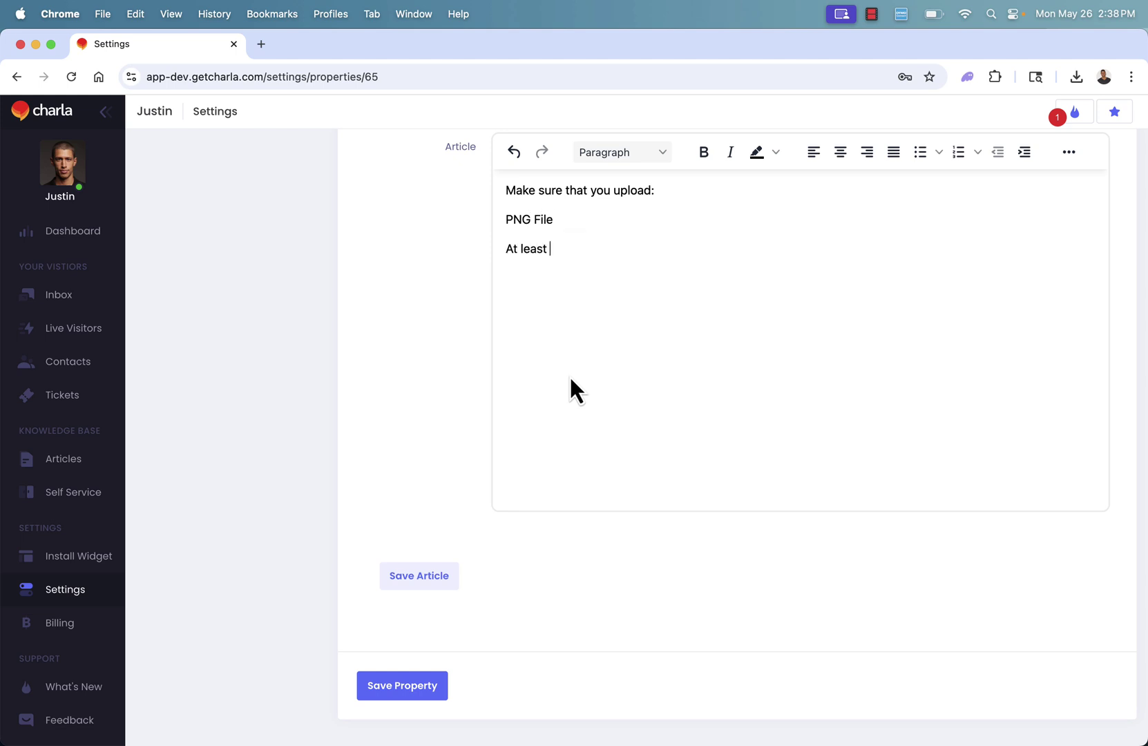
{"action": "key", "text": "Return"}
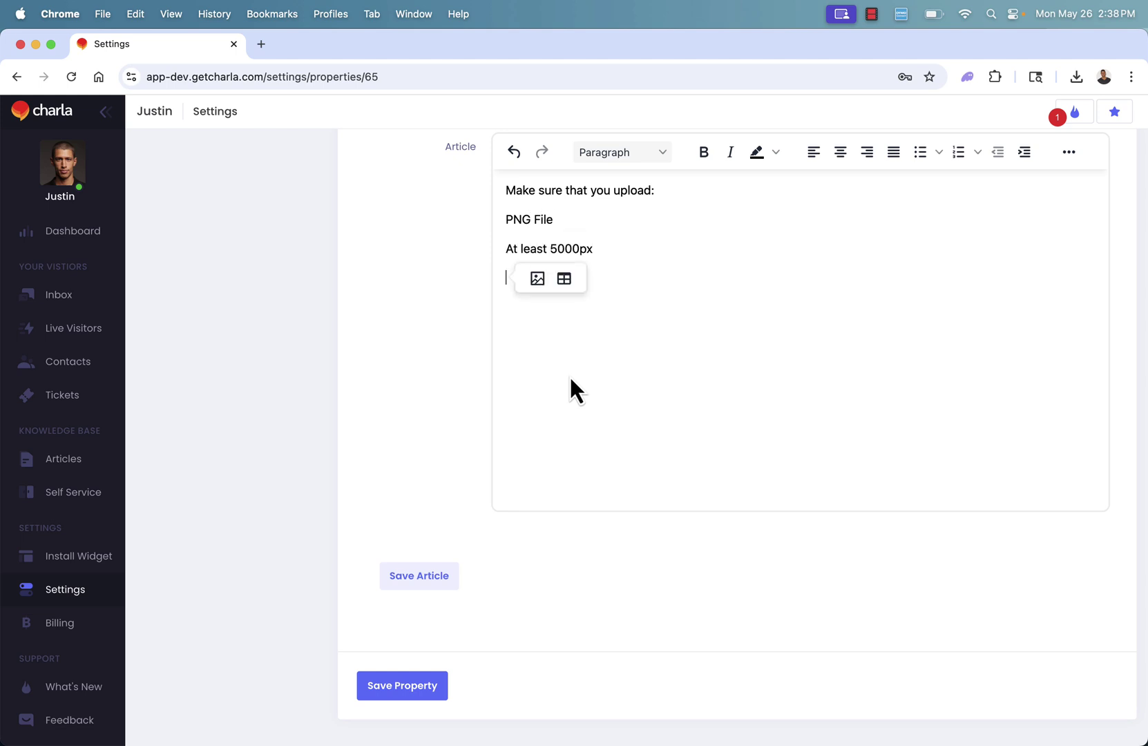
{"action": "type", "text": "Bright and"}
{"action": "type", "text": " sharp images"}
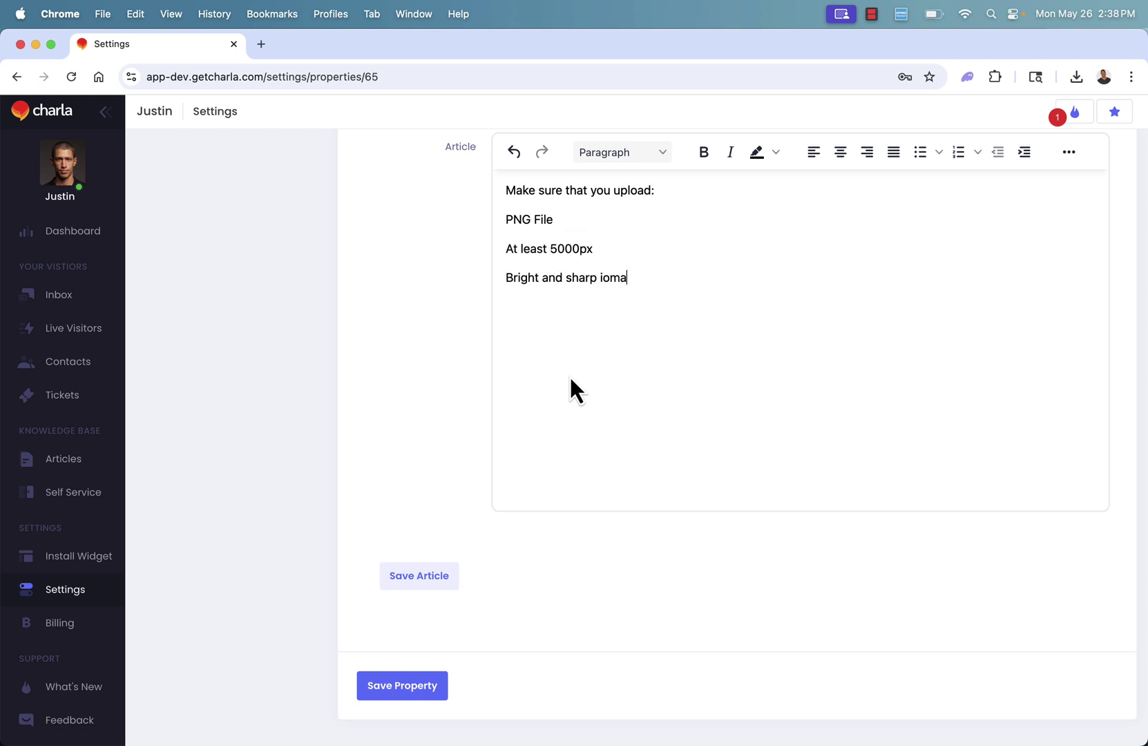
{"action": "key", "text": "BackSpace"}
{"action": "key", "text": "BackSpace"}
{"action": "key", "text": "BackSpace"}
{"action": "key", "text": "BackSpace"}
{"action": "key", "text": "BackSpace"}
{"action": "type", "text": "mage."}
- Save the Personalization FAQs article and view the help center install instructions
{"action": "left_click", "coordinate": [416, 584]}
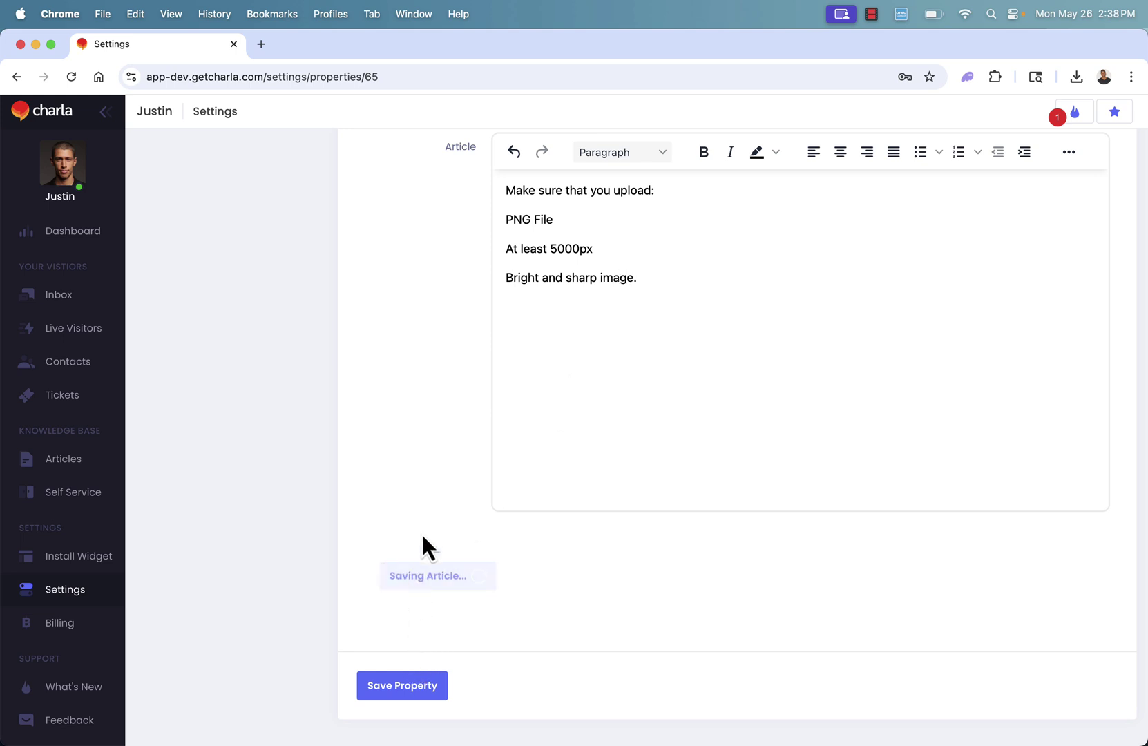
{"action": "scroll", "coordinate": [424, 533], "scroll_direction": "up", "scroll_amount": 5}
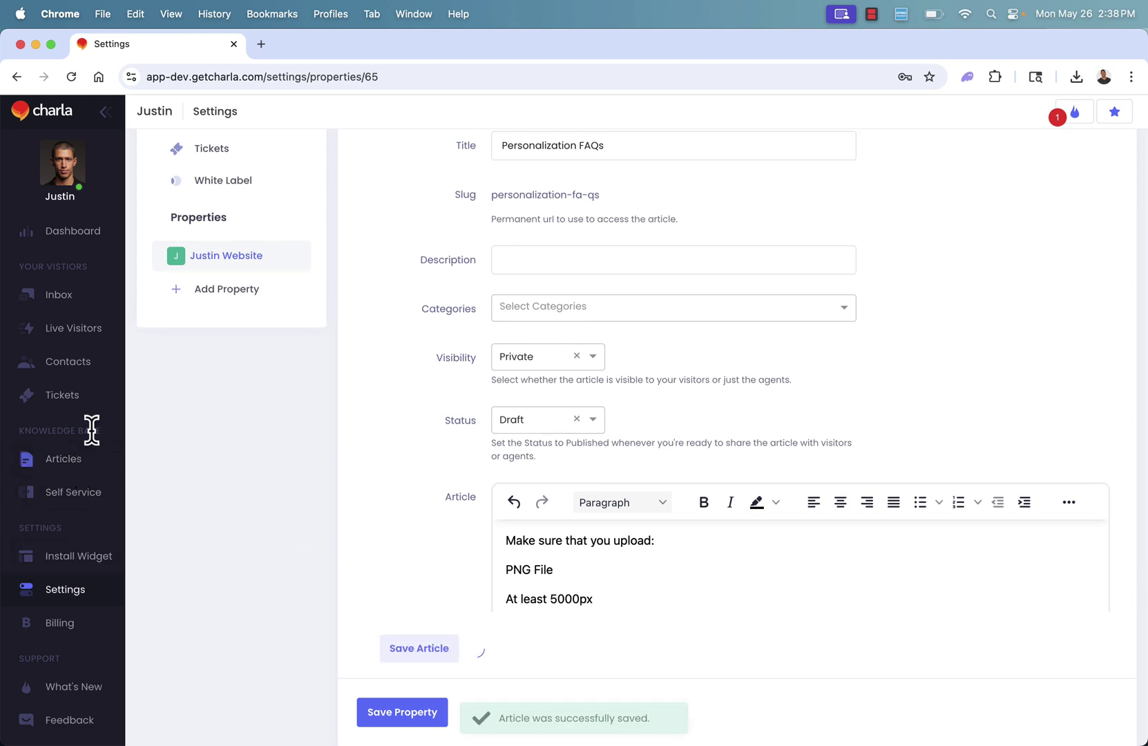
{"action": "left_click", "coordinate": [96, 489]}
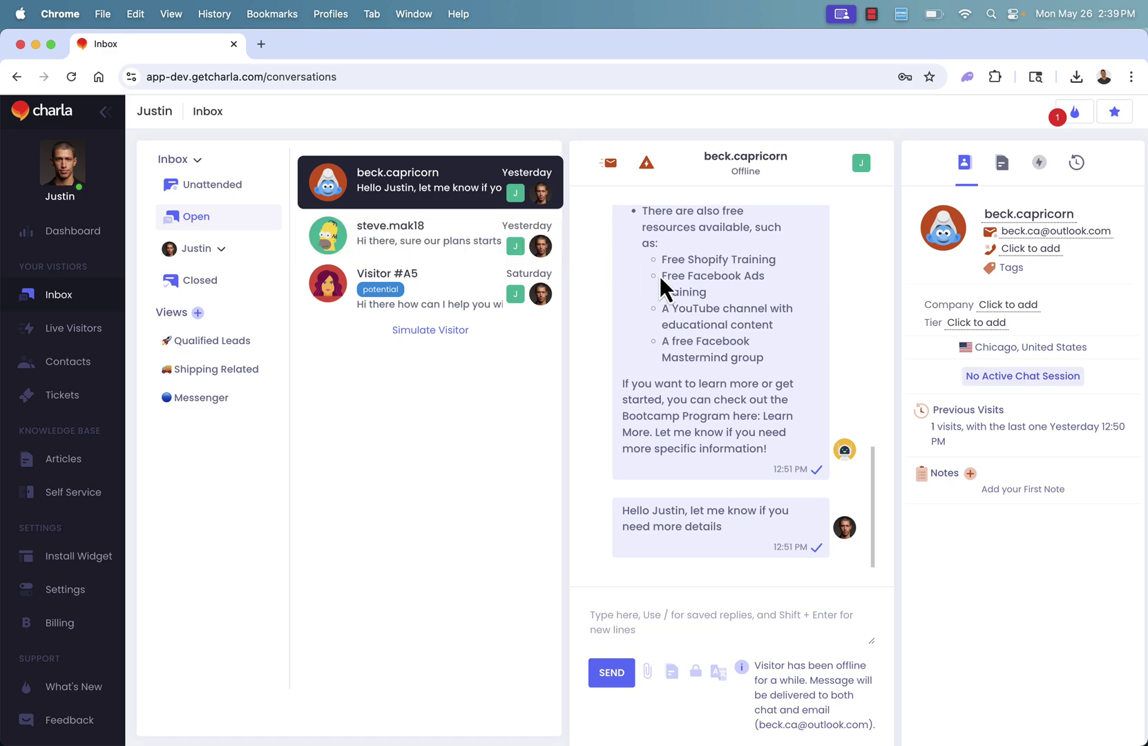
- Scroll through the open visitor conversation to read the AI chatbot's reply
{"action": "scroll", "coordinate": [658, 277], "scroll_direction": "up", "scroll_amount": 10}
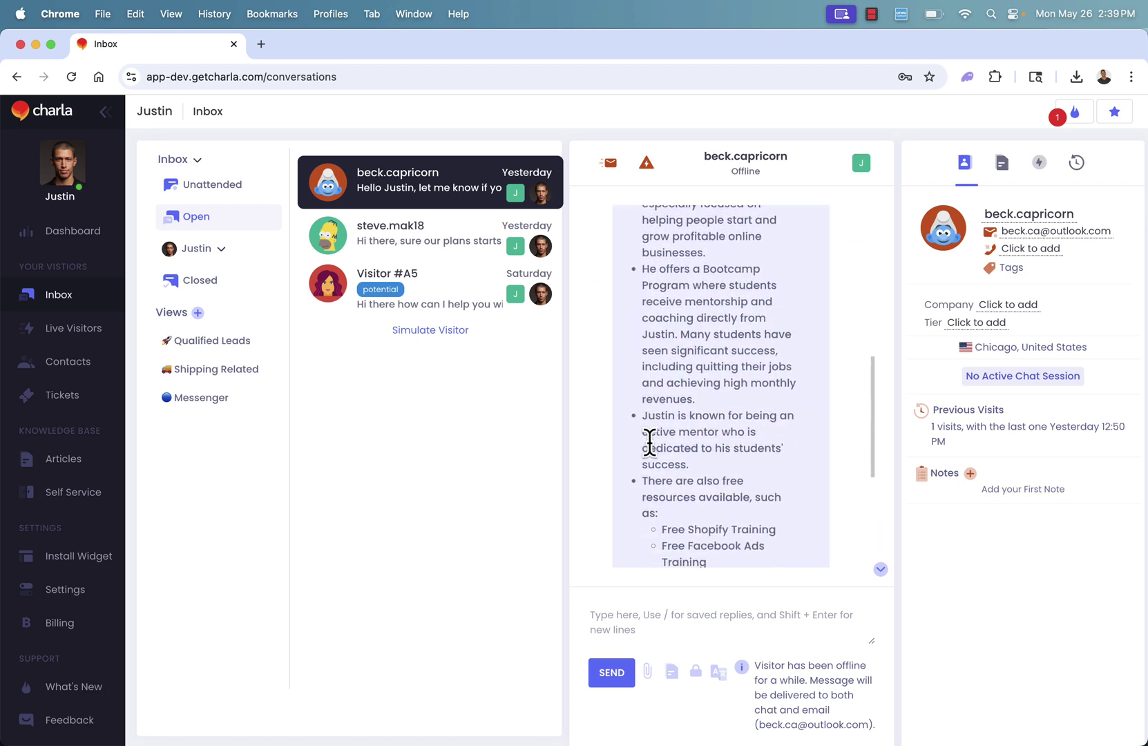
{"action": "scroll", "coordinate": [650, 442], "scroll_direction": "up", "scroll_amount": 5}
{"action": "scroll", "coordinate": [649, 442], "scroll_direction": "down", "scroll_amount": 5}
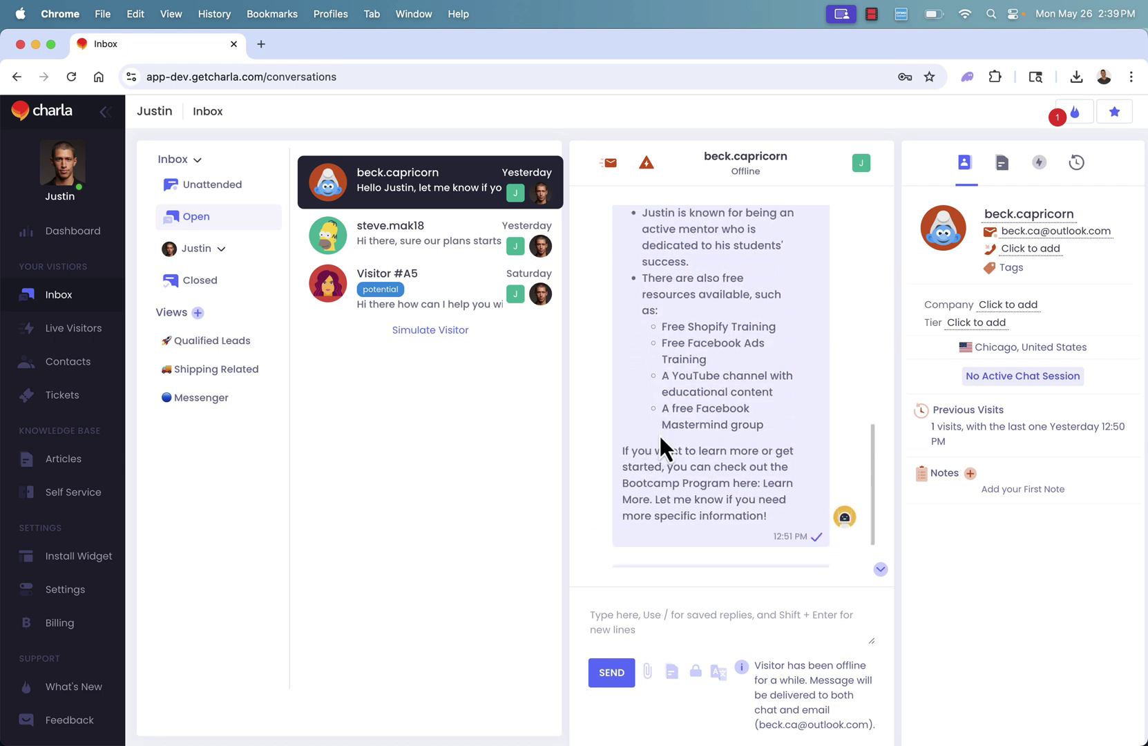
{"action": "scroll", "coordinate": [659, 435], "scroll_direction": "down", "scroll_amount": 3}
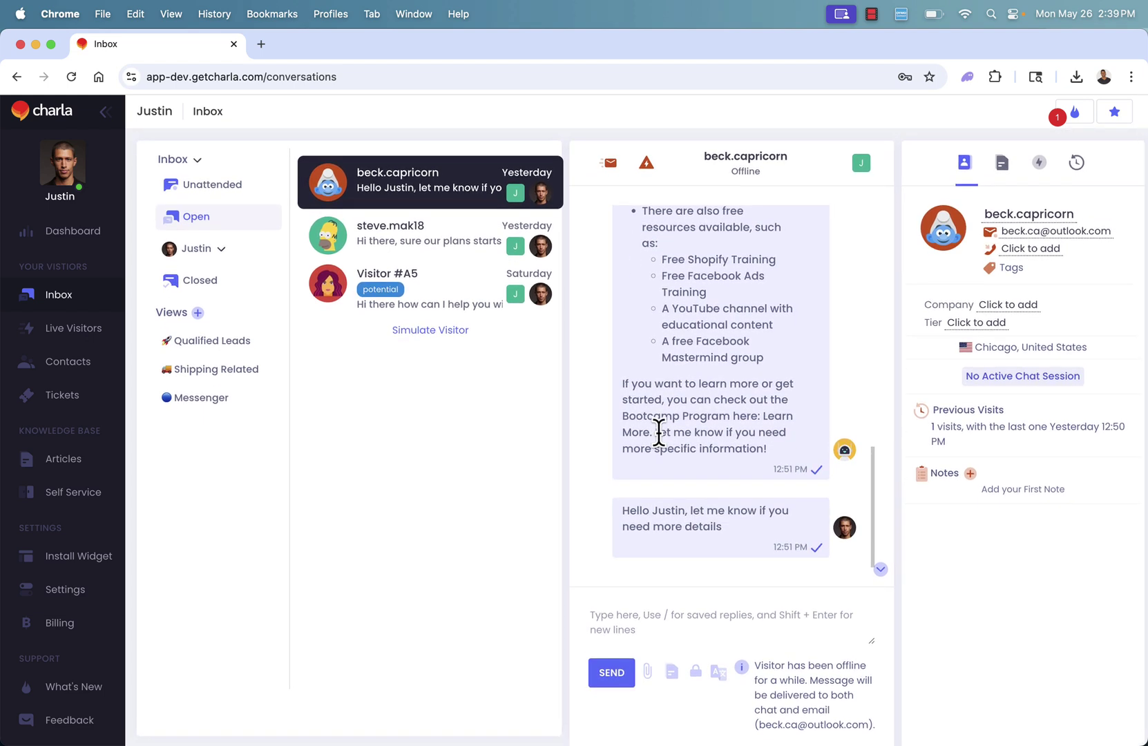
- Open the second open conversation and read through its chatbot pricing reply
{"action": "left_click", "coordinate": [391, 255]}
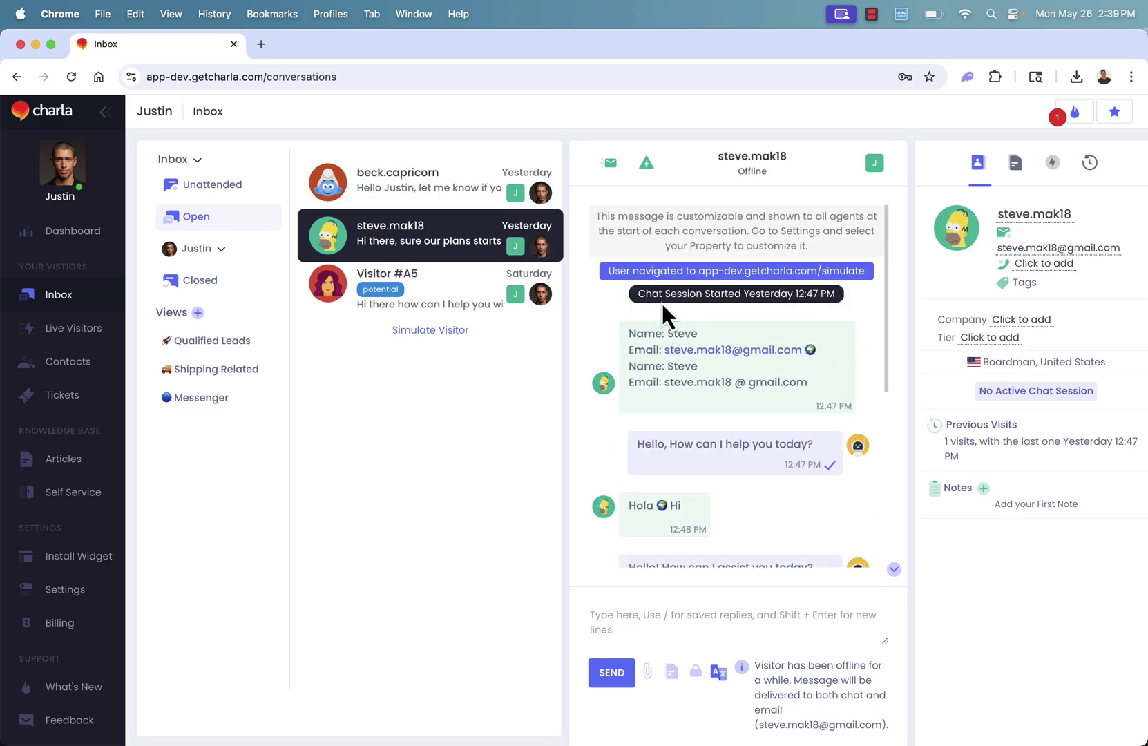
{"action": "scroll", "coordinate": [698, 398], "scroll_direction": "down", "scroll_amount": 2}
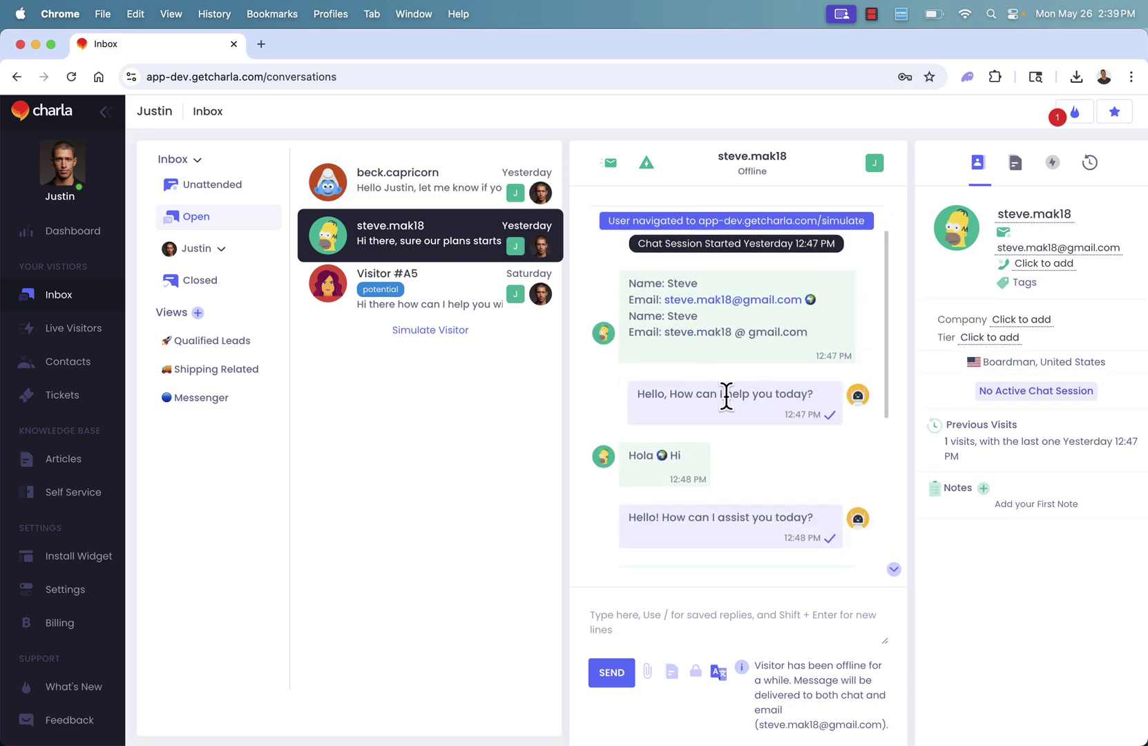
{"action": "scroll", "coordinate": [726, 397], "scroll_direction": "down", "scroll_amount": 3}
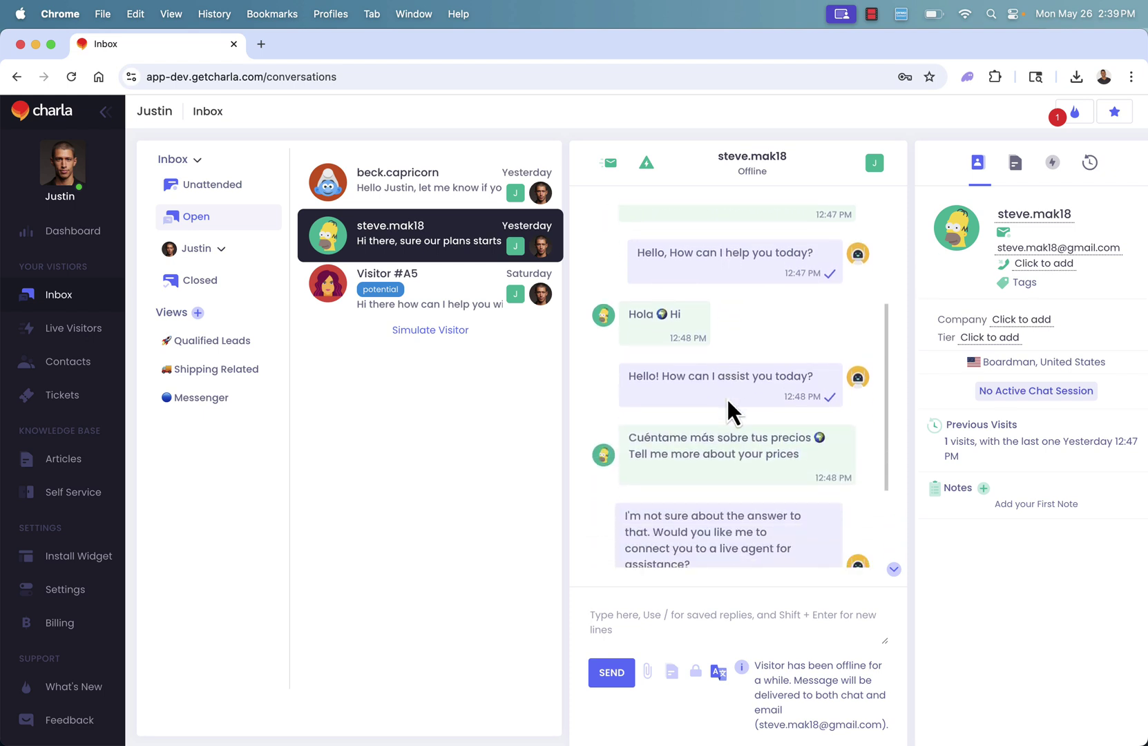
{"action": "scroll", "coordinate": [727, 398], "scroll_direction": "down", "scroll_amount": 3}
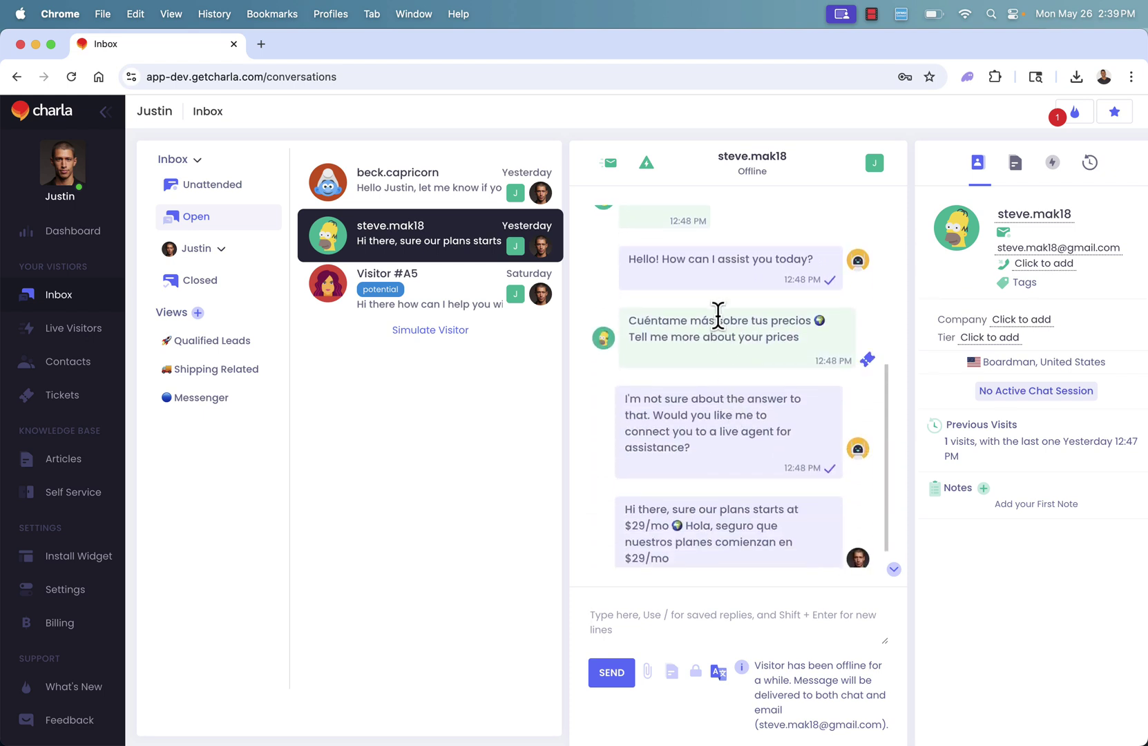
{"action": "double_click", "coordinate": [662, 493]}
{"action": "triple_click", "coordinate": [661, 493]}
{"action": "left_click", "coordinate": [699, 553]}
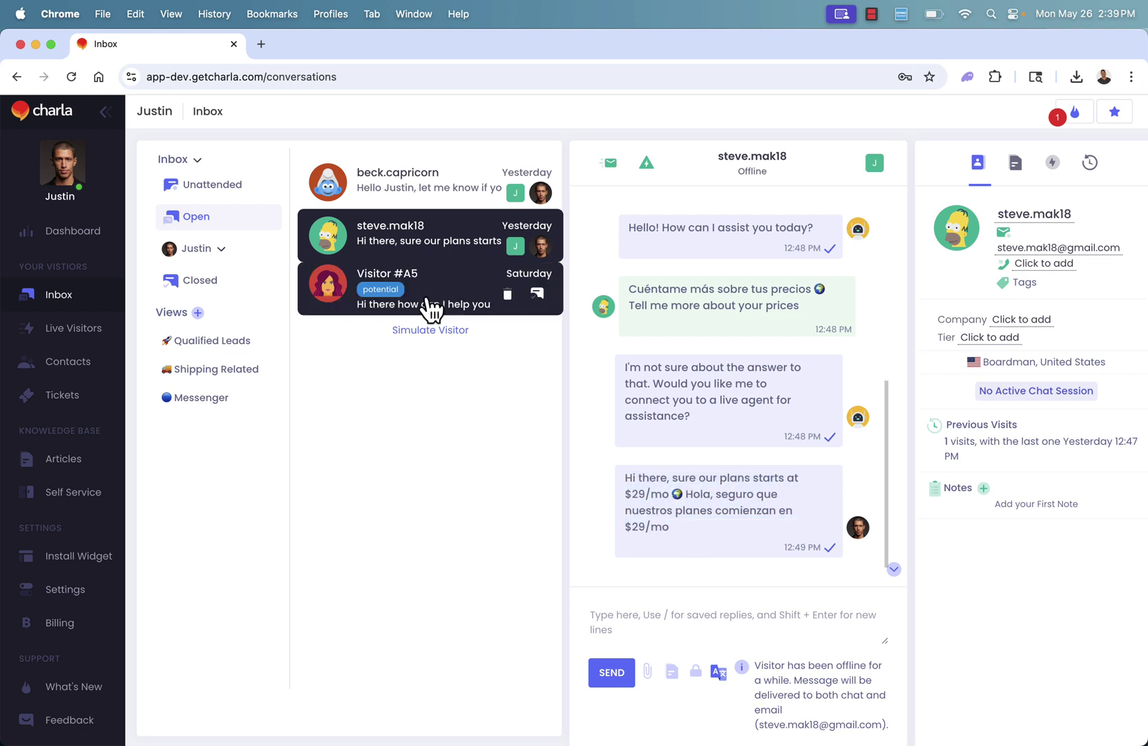
- Open the Visitor #A5 conversation and scroll through its chat history
{"action": "left_click", "coordinate": [454, 303]}
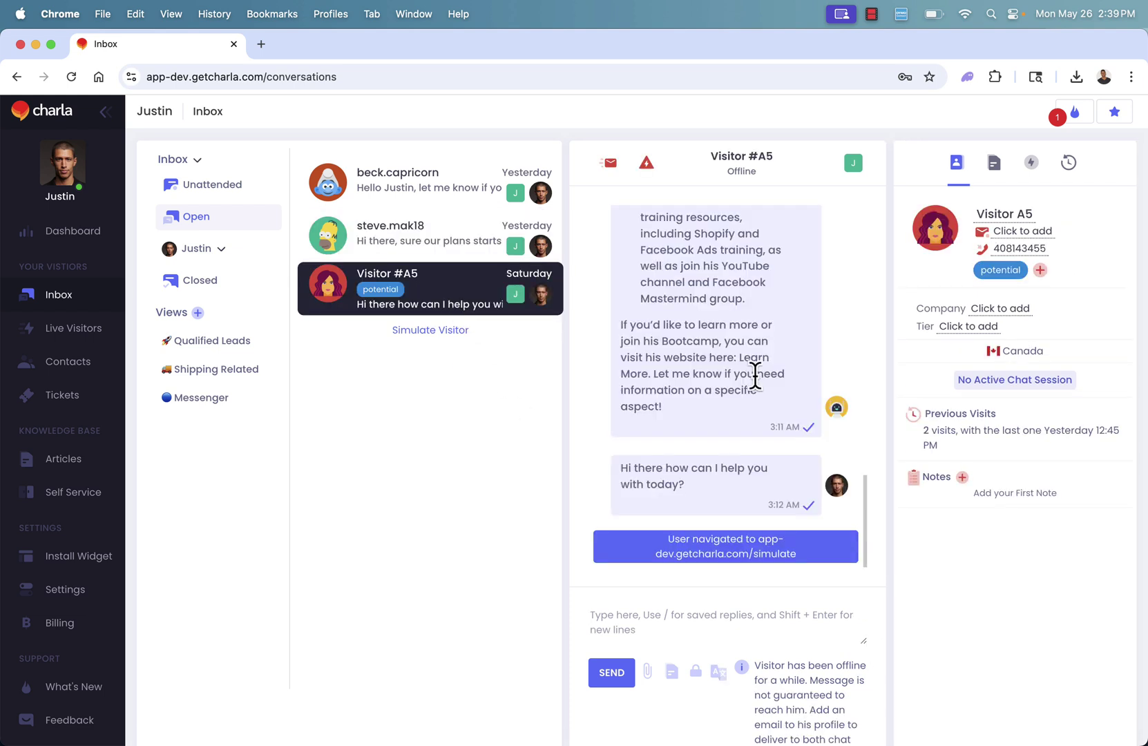
{"action": "scroll", "coordinate": [804, 452], "scroll_direction": "up", "scroll_amount": 10}
{"action": "scroll", "coordinate": [806, 454], "scroll_direction": "down", "scroll_amount": 10}
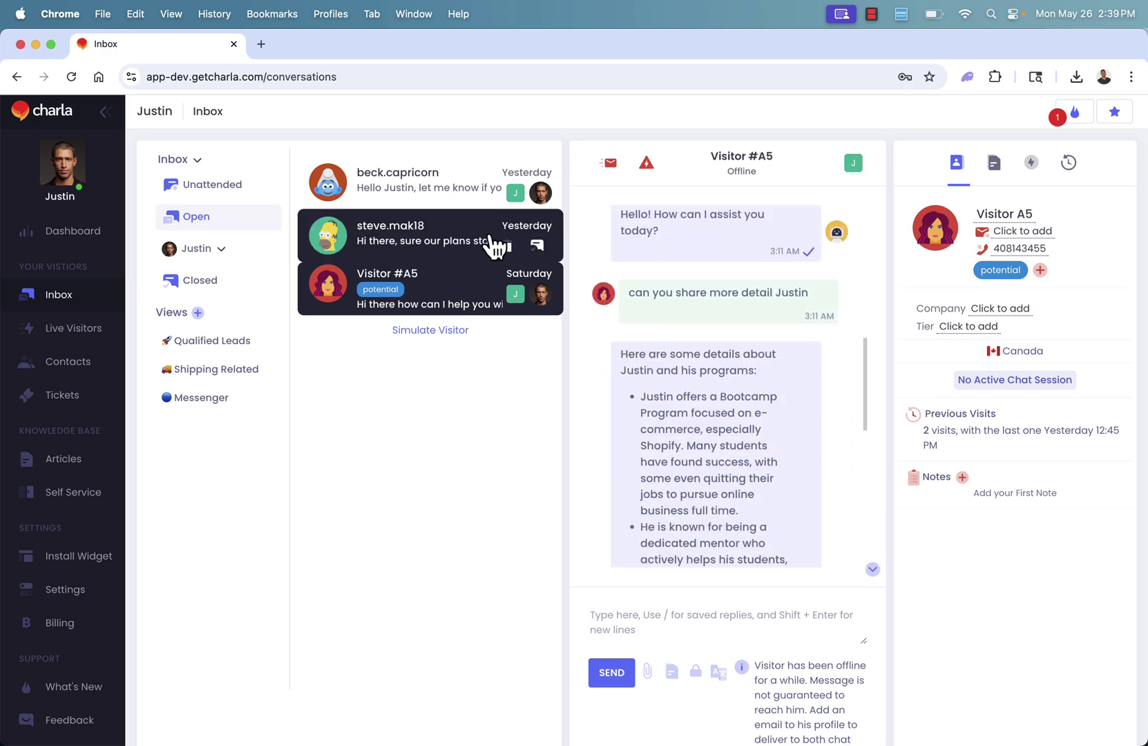
{"action": "scroll", "coordinate": [621, 384], "scroll_direction": "up", "scroll_amount": 5}
{"action": "scroll", "coordinate": [621, 382], "scroll_direction": "up", "scroll_amount": 2}
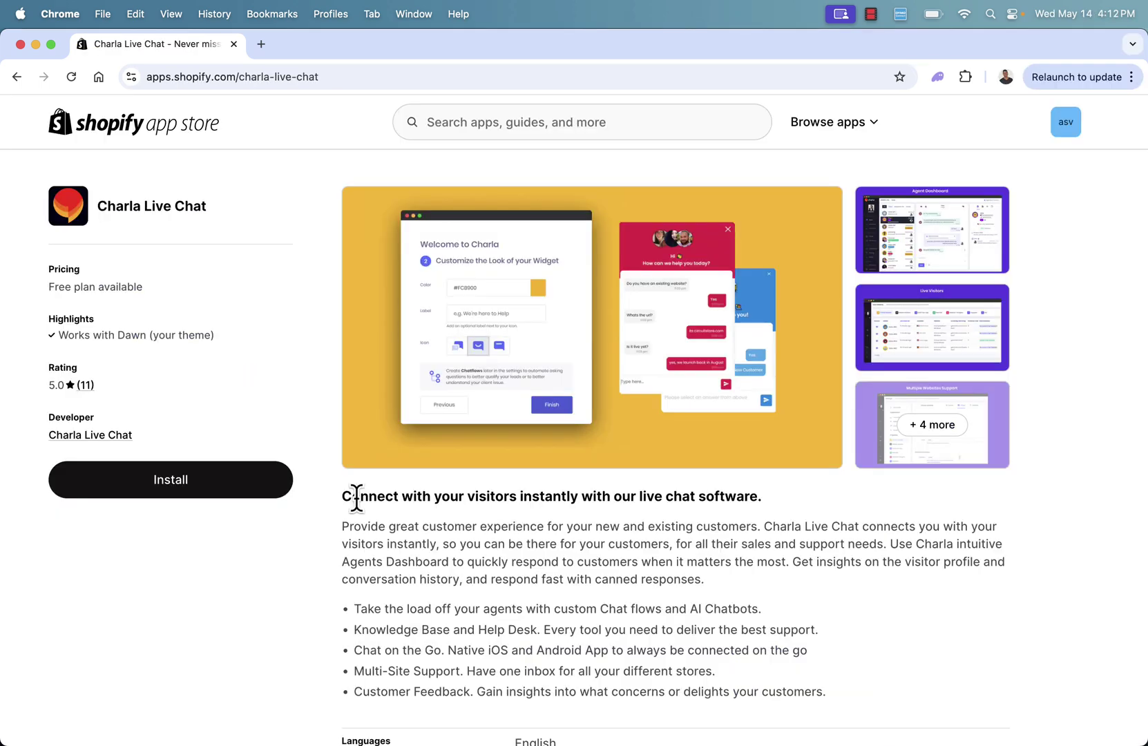
- Scroll the Charla Live Chat App Store listing down to its pricing plans and back up
{"action": "scroll", "coordinate": [356, 498], "scroll_direction": "down", "scroll_amount": 5}
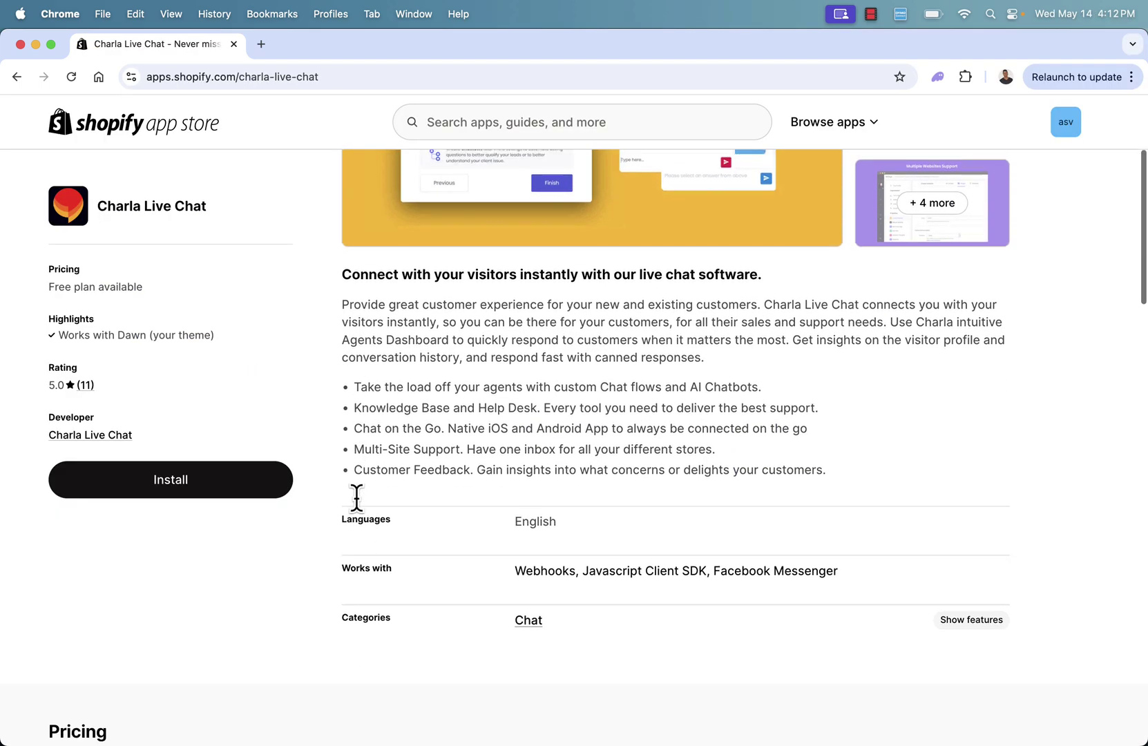
{"action": "scroll", "coordinate": [356, 499], "scroll_direction": "down", "scroll_amount": 6}
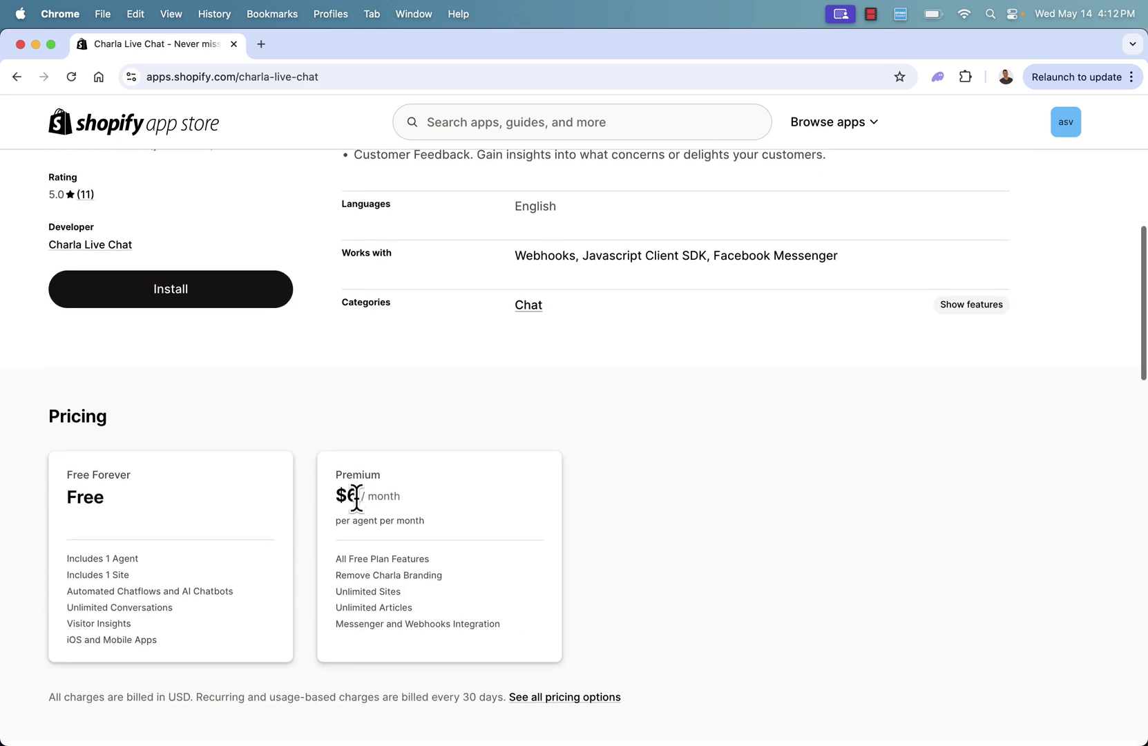
{"action": "scroll", "coordinate": [355, 498], "scroll_direction": "up", "scroll_amount": 9}
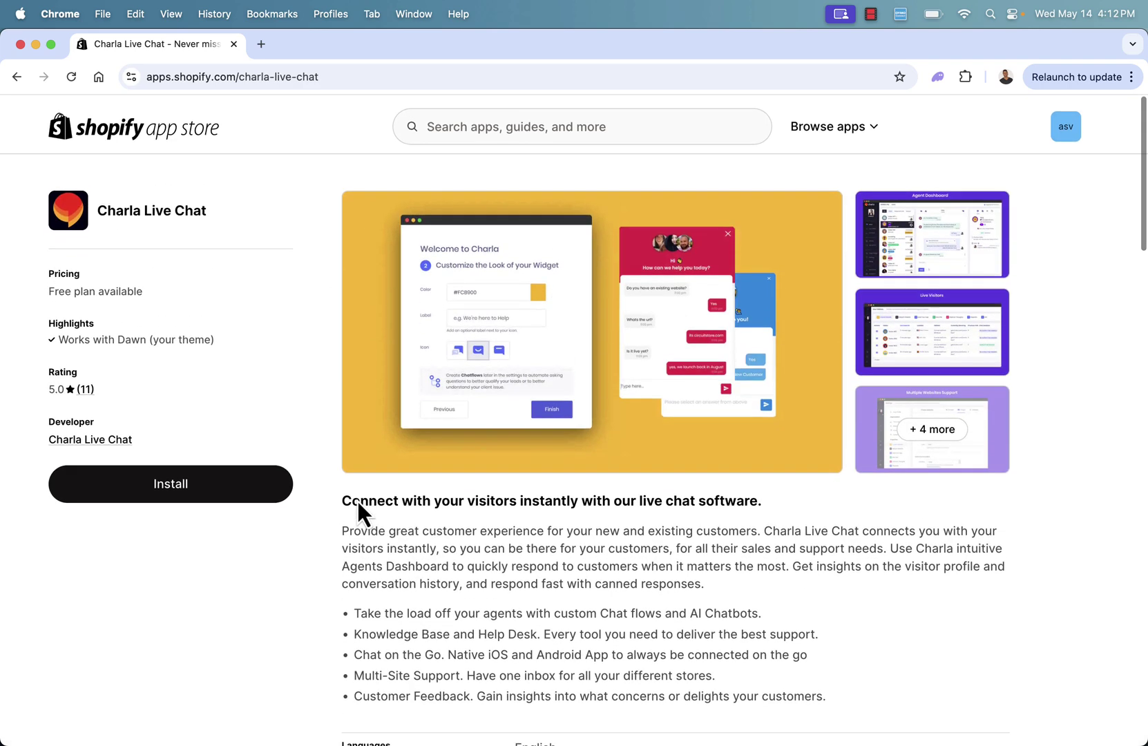